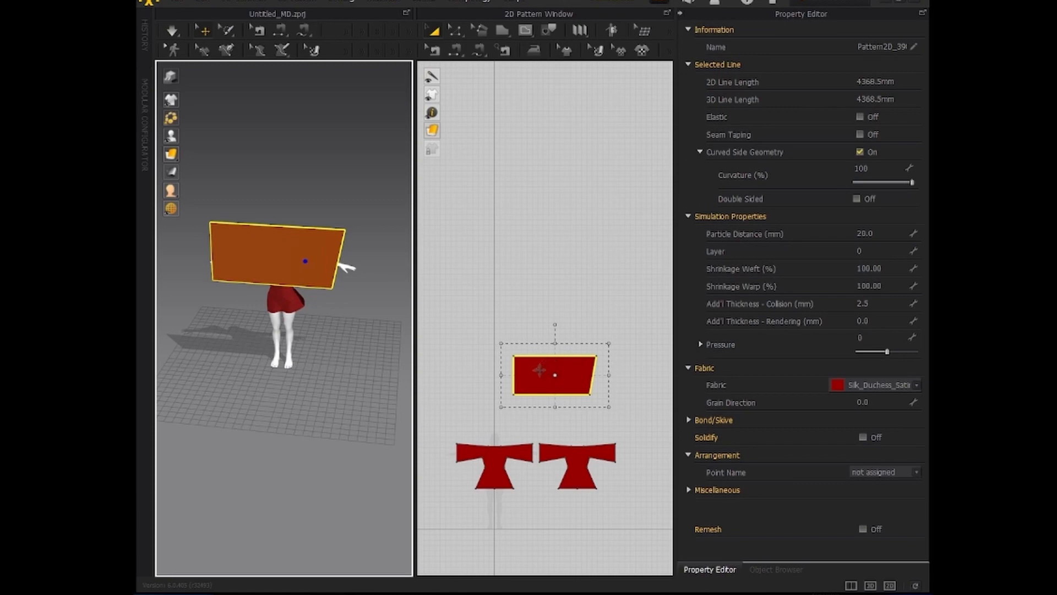
Step: Delete the large four-sided pattern piece above the two dress pieces
click(539, 370)
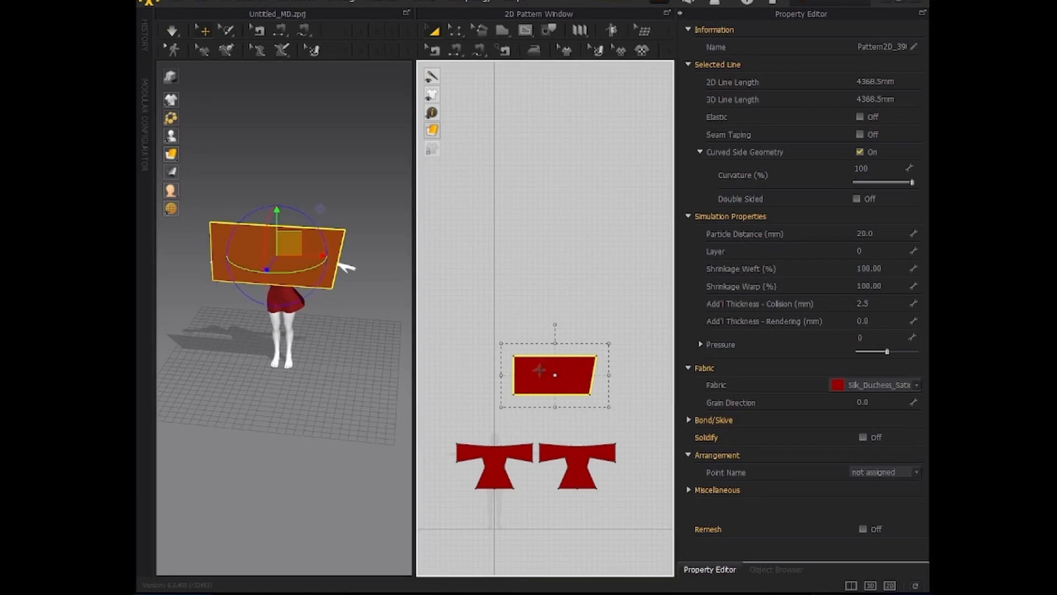
key(Delete)
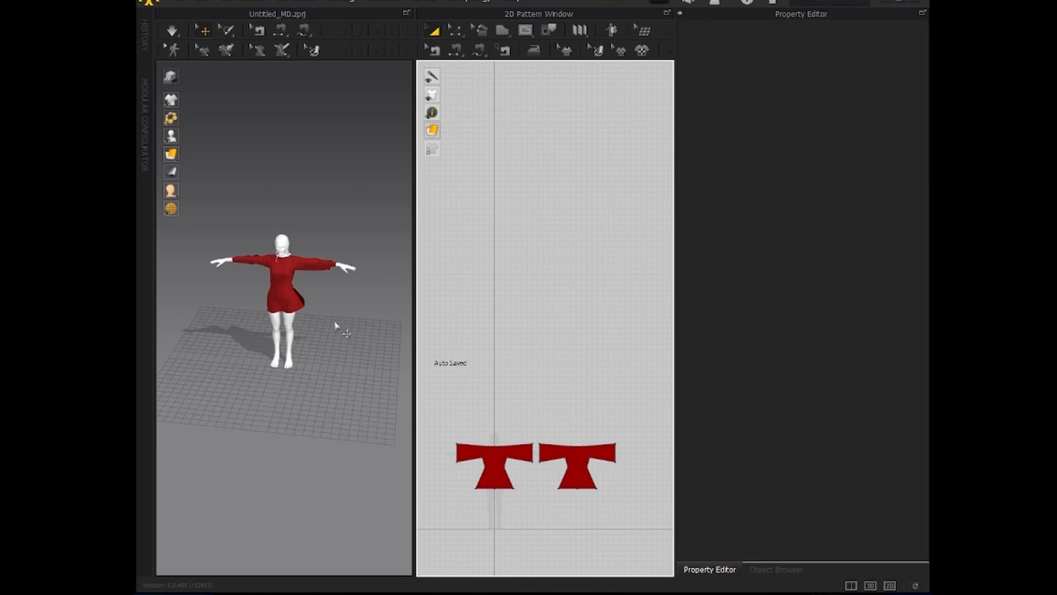
Step: Select the front dress pattern piece and show the list of project fabrics
right_drag(336, 323, 359, 293)
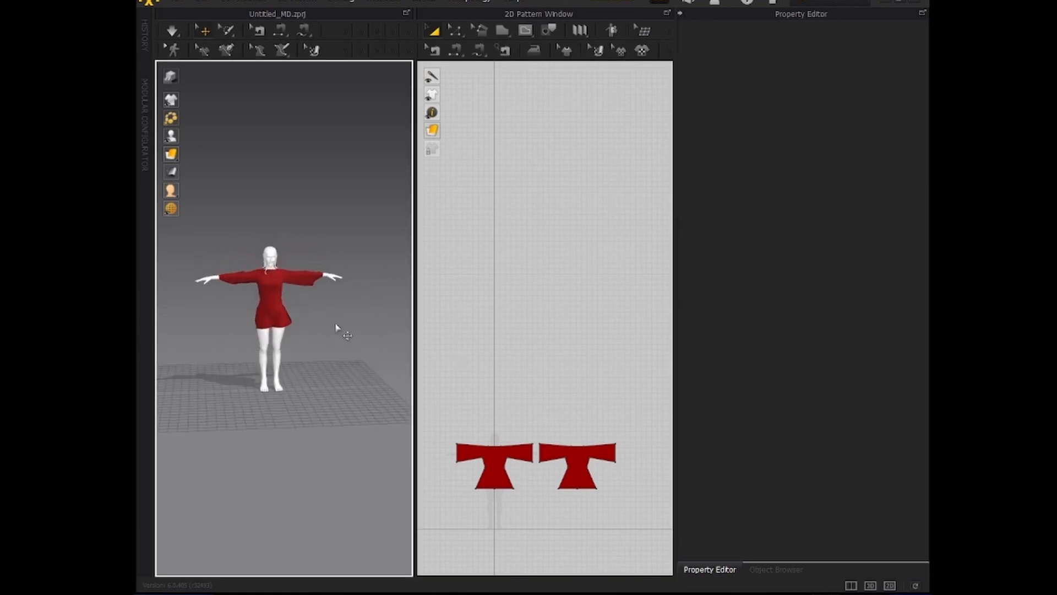
scroll(339, 330, up, 5)
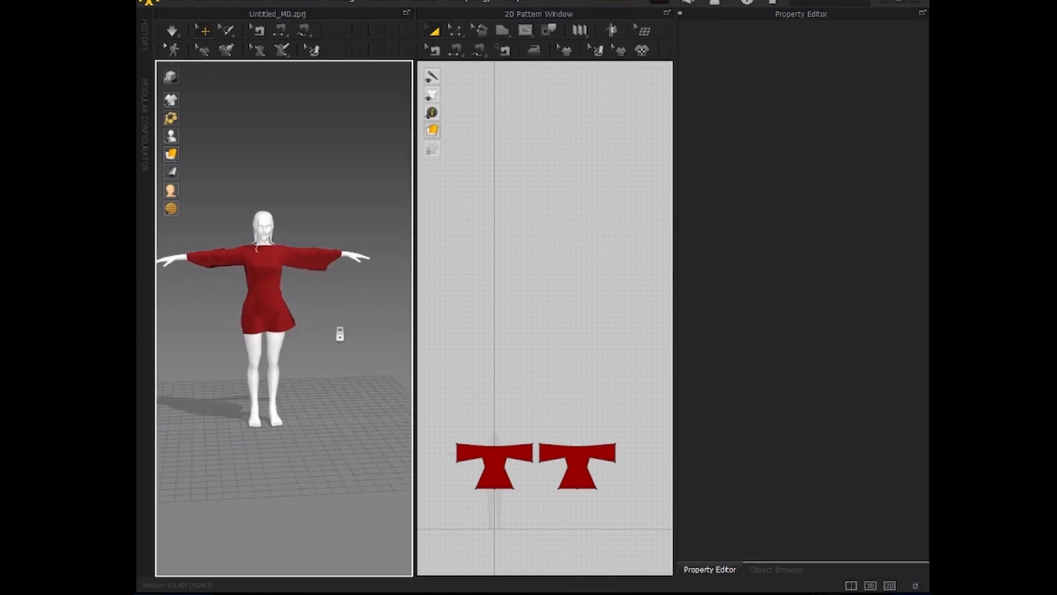
scroll(340, 333, up, 2)
scroll(338, 326, up, 2)
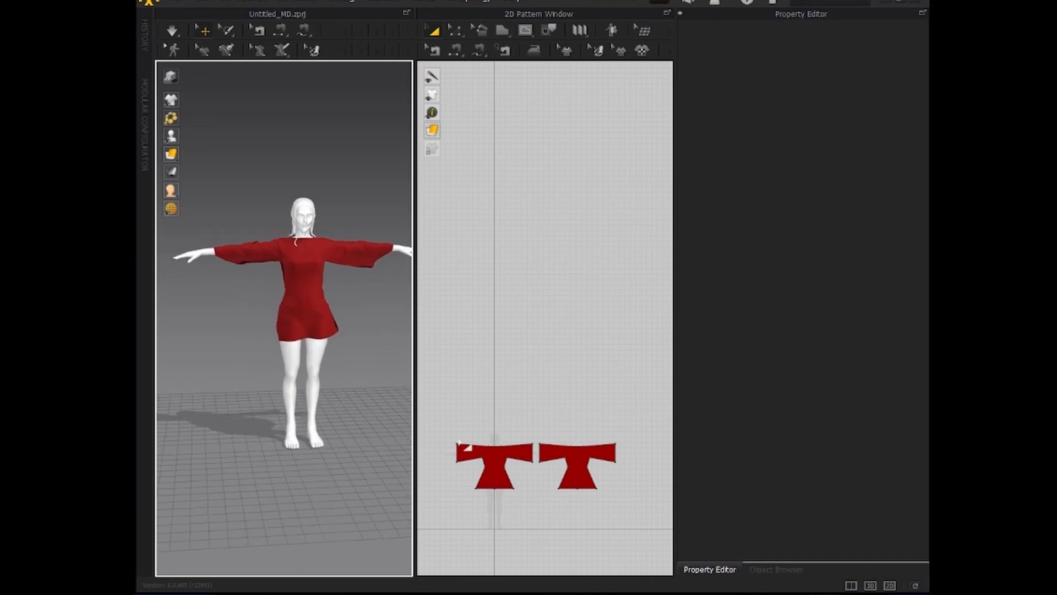
click(498, 467)
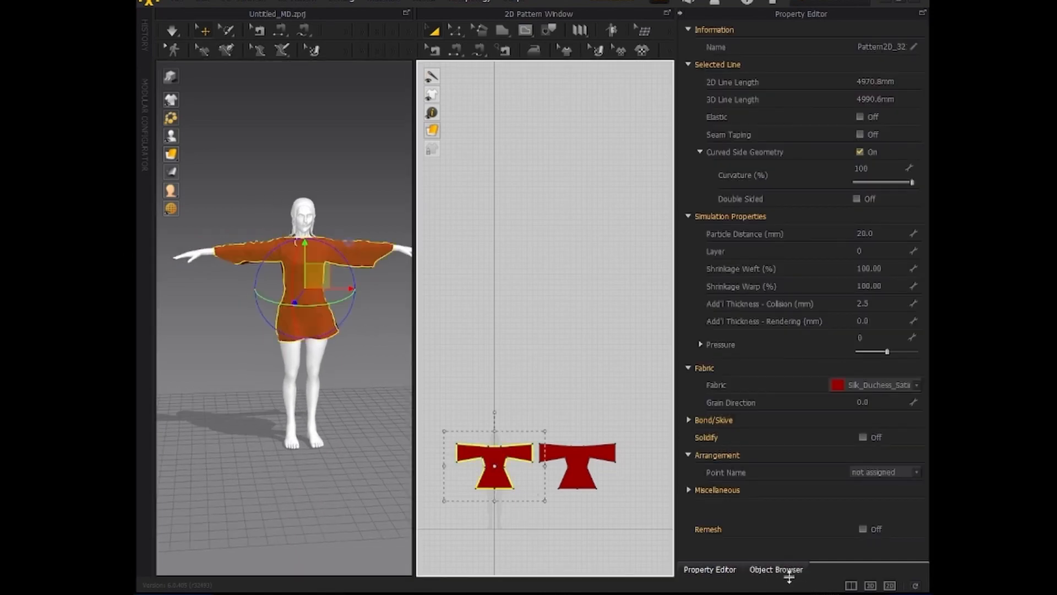
click(789, 571)
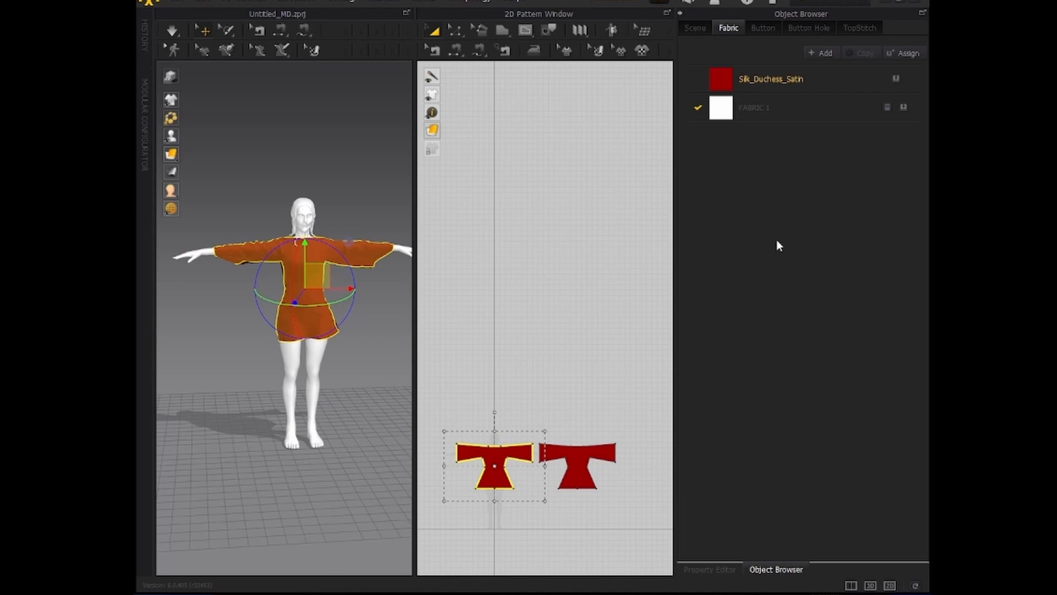
Step: Rewind the timeline to the start in the animation workspace, and return to the pattern workspace
click(831, 3)
click(811, 37)
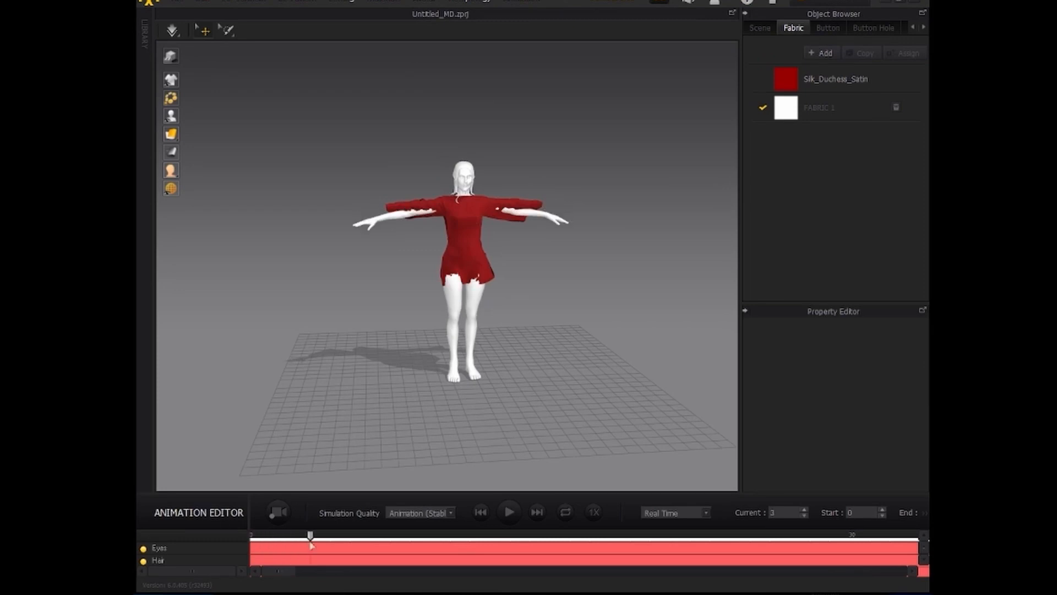
drag(311, 545, 258, 558)
click(831, 2)
click(827, 18)
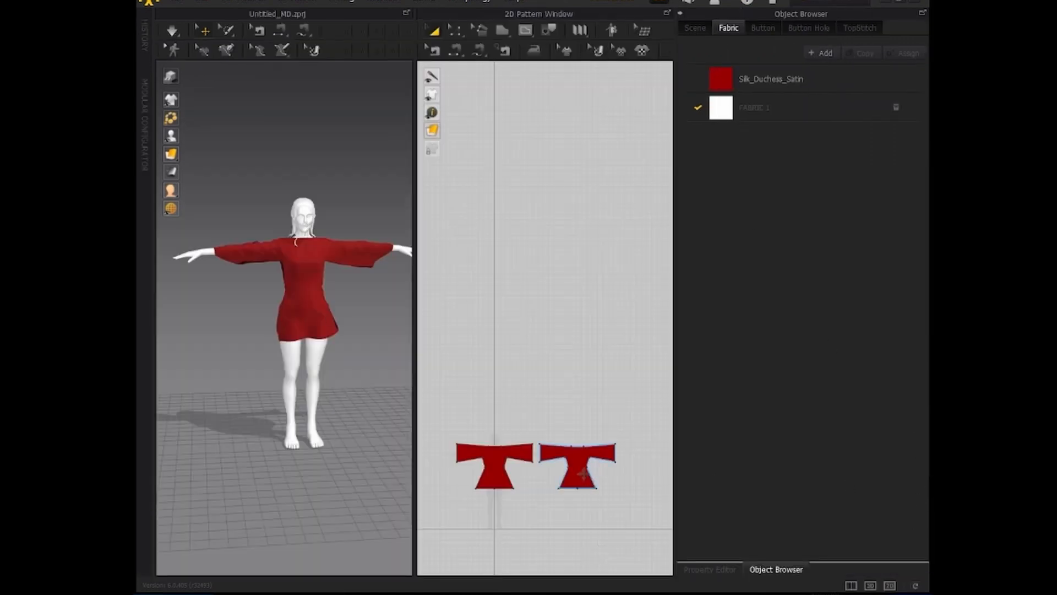
Step: Change the colour of FABRIC 1 to the dark purple palette swatch 3D168C
click(724, 118)
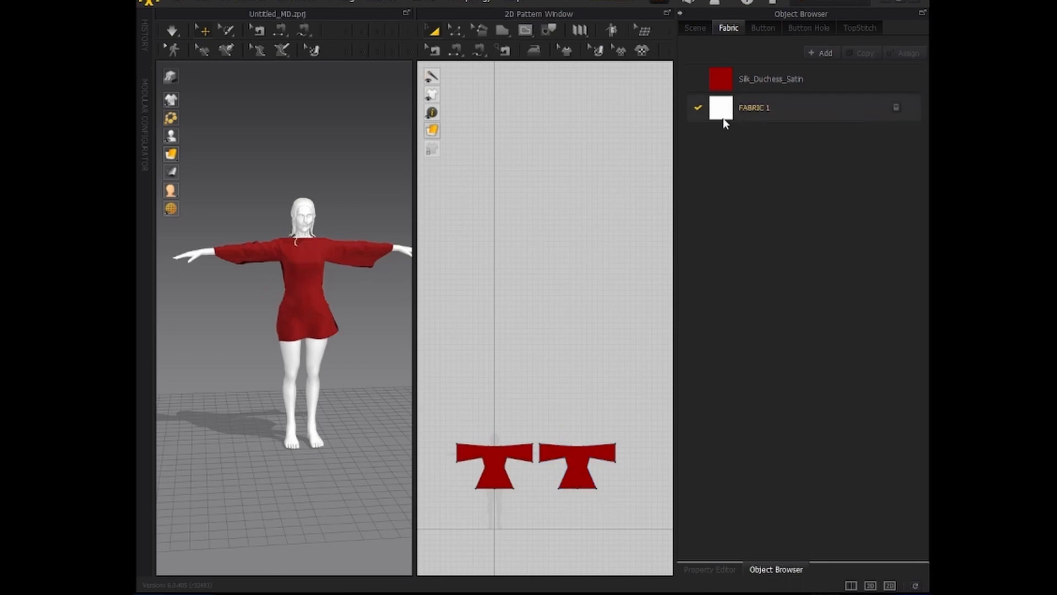
click(784, 111)
click(710, 571)
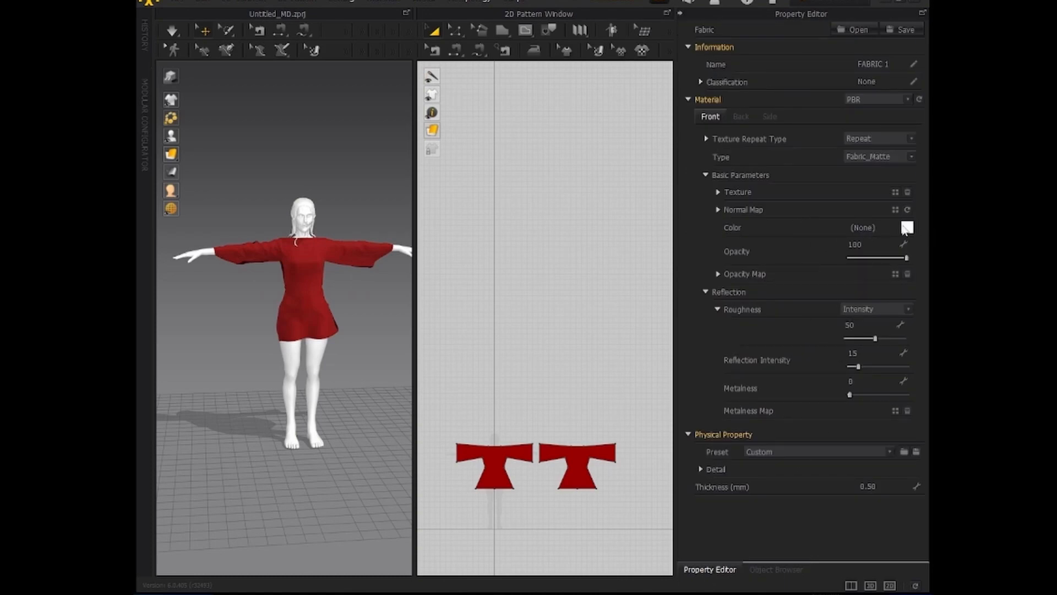
click(908, 227)
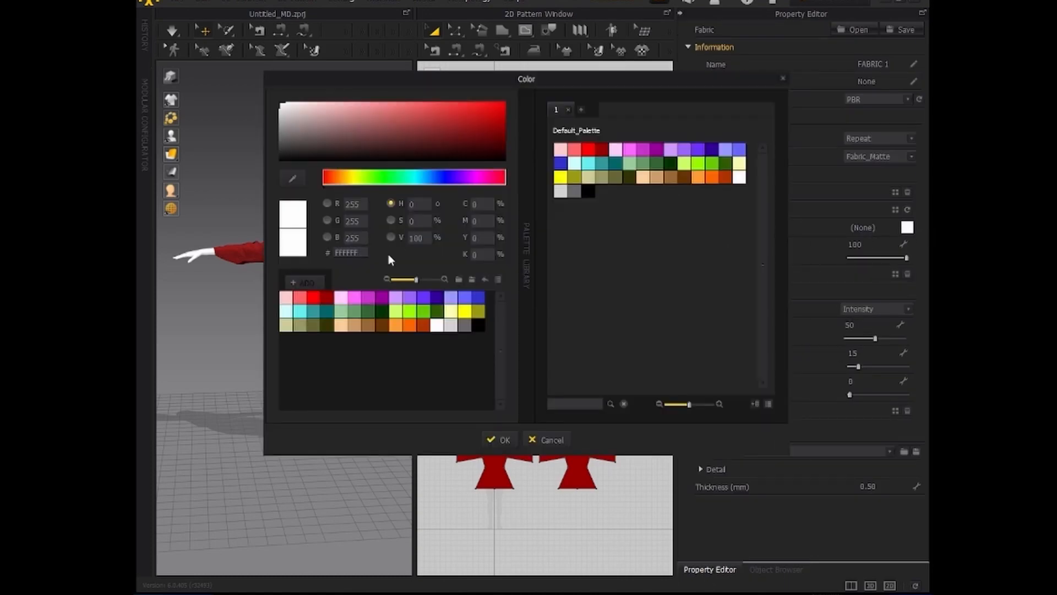
click(437, 297)
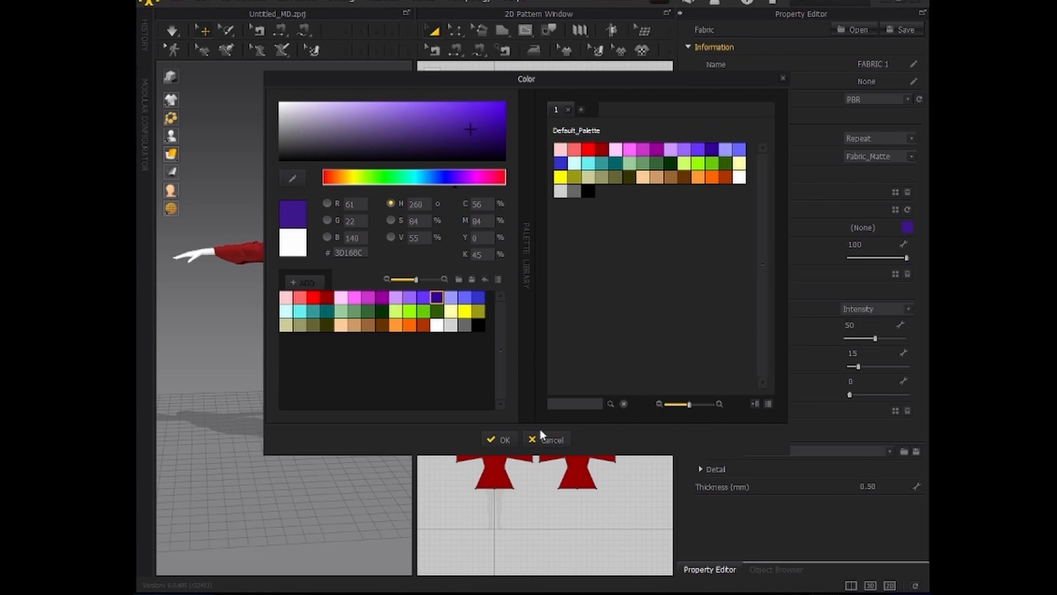
click(504, 440)
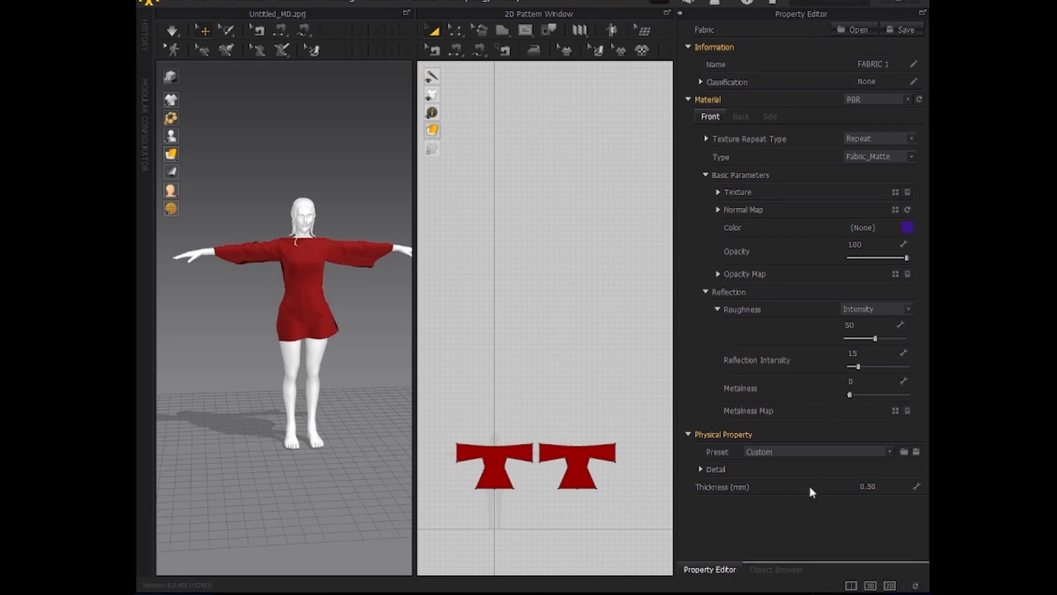
Step: Assign the purple FABRIC 1 to the front piece of the dress on the avatar
click(776, 569)
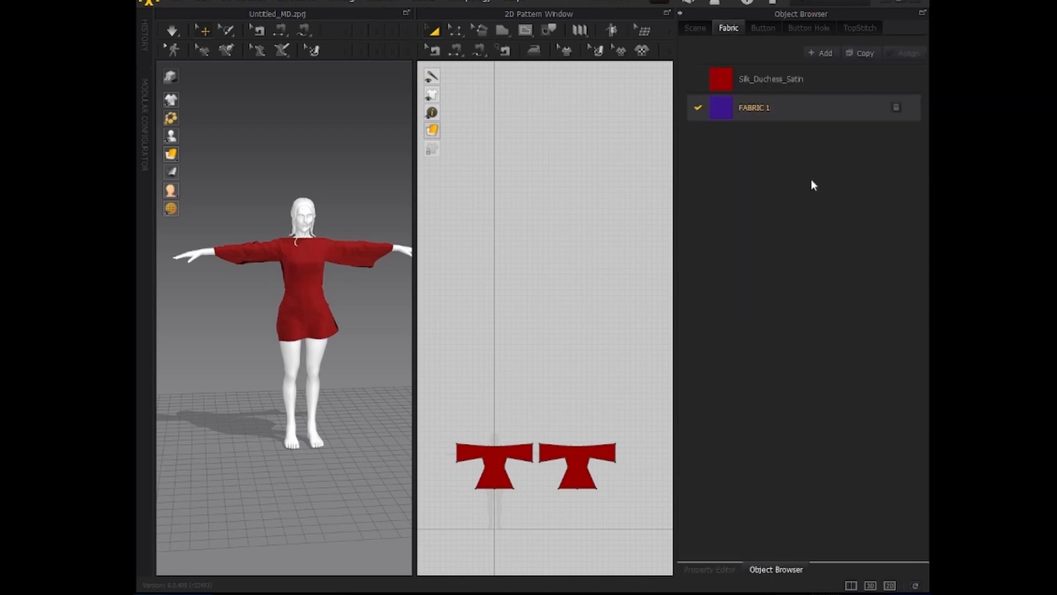
double_click(818, 108)
click(729, 106)
drag(722, 109, 310, 262)
right_drag(371, 194, 311, 263)
click(202, 2)
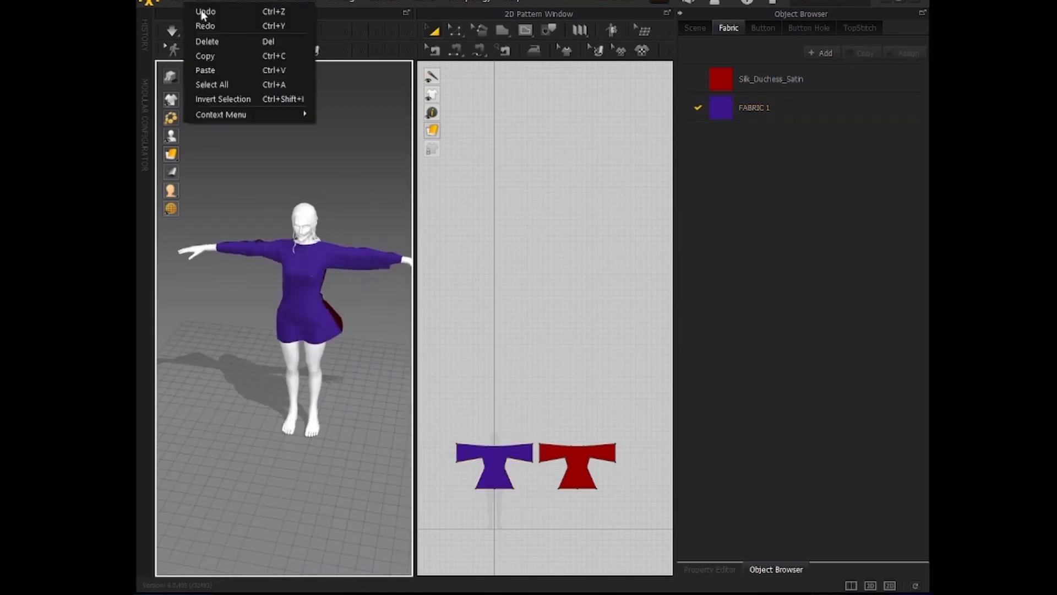
click(309, 265)
Step: Load the Wool.zfab preset as the physical property of FABRIC 1, keeping its purple colour
click(794, 109)
click(723, 573)
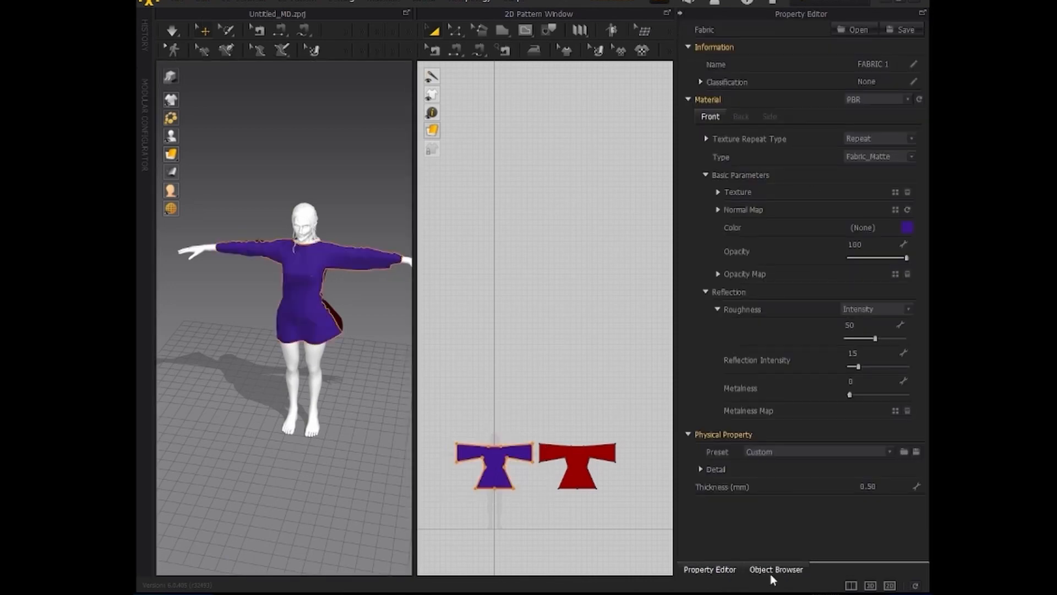
click(907, 227)
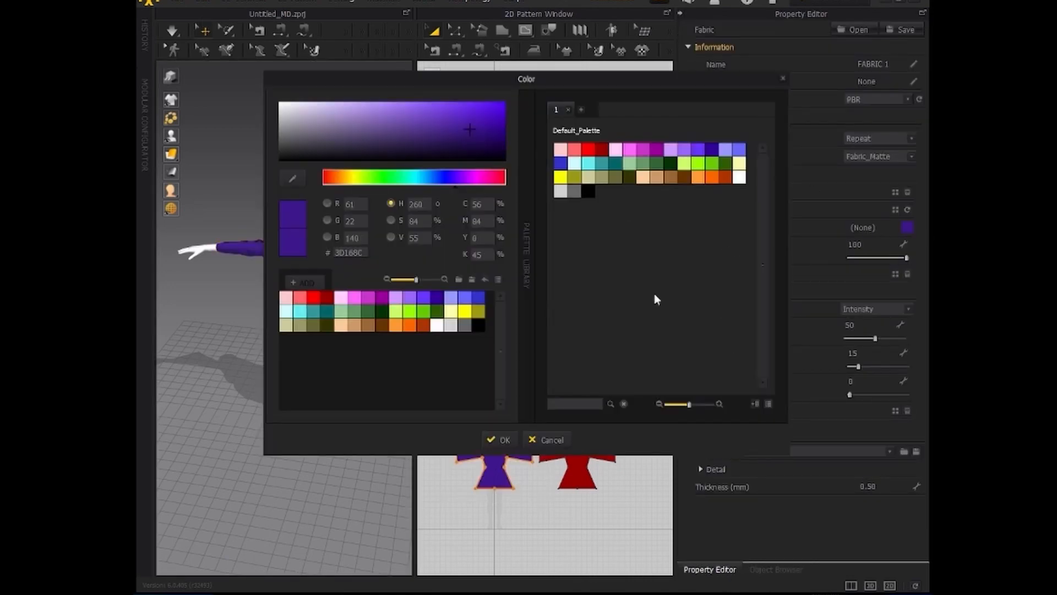
click(504, 442)
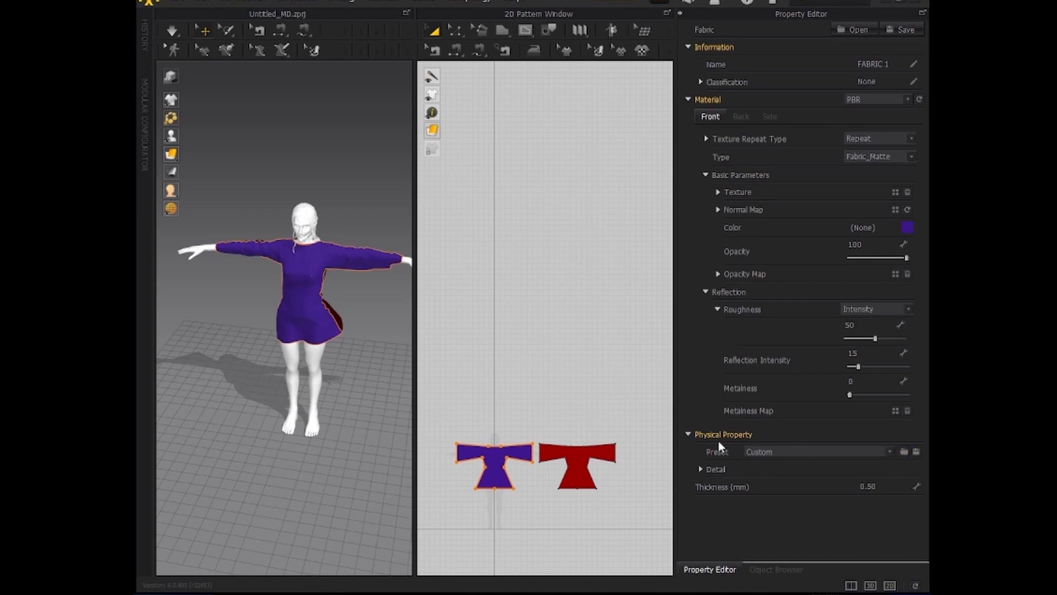
click(905, 451)
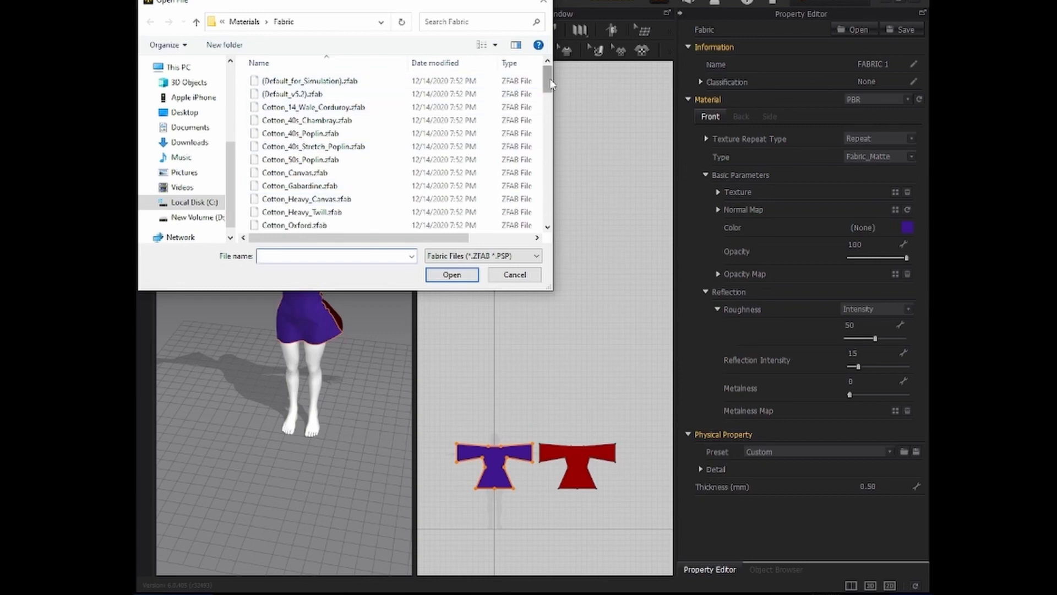
drag(548, 80, 577, 217)
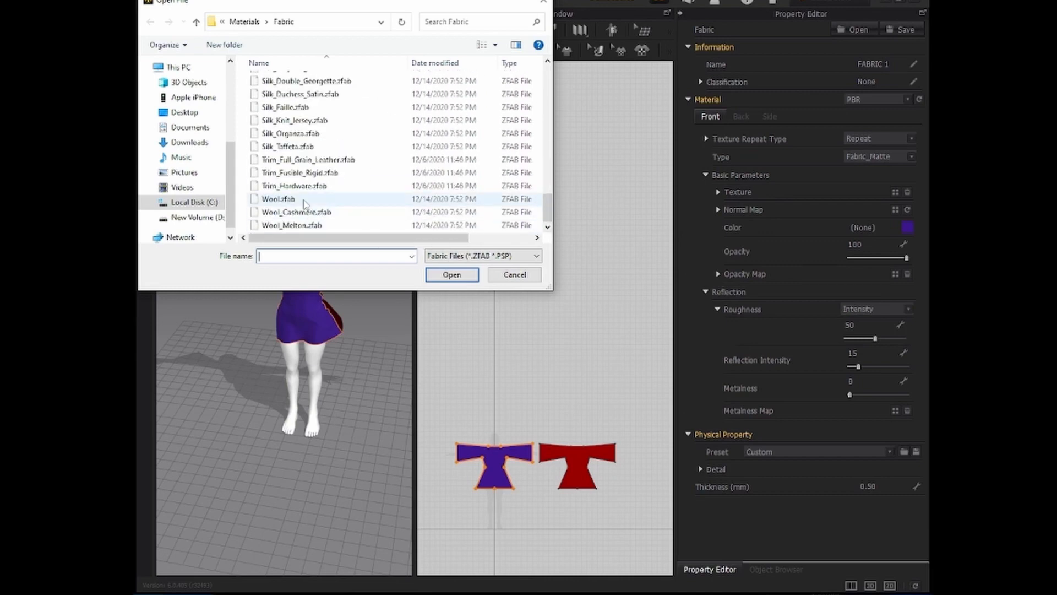
double_click(304, 201)
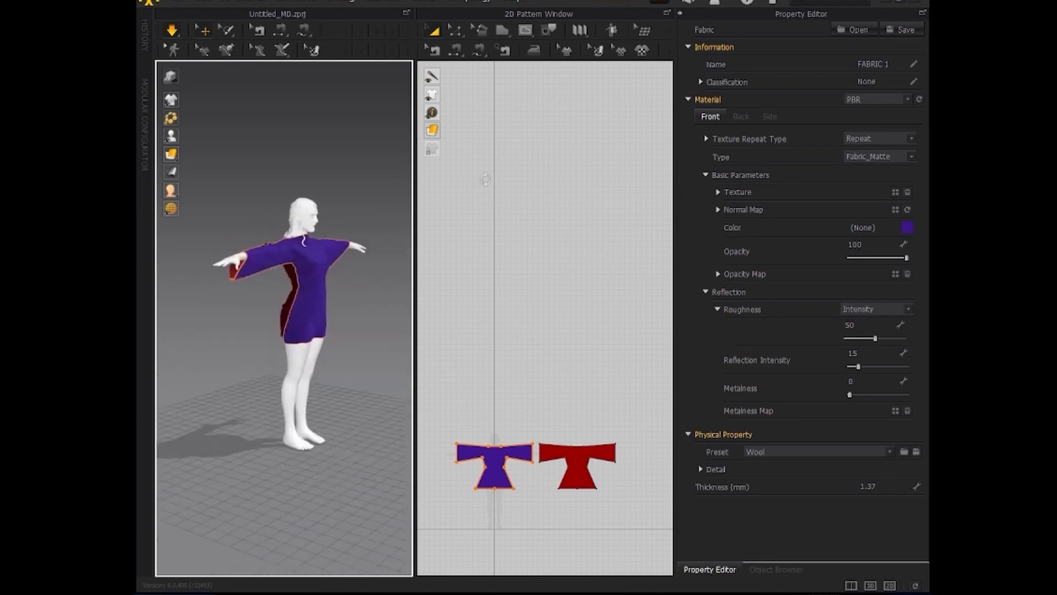
Step: Run the cloth simulation to drape the dress with the wool property, and stop it in front view
right_drag(485, 179, 365, 200)
key(2)
key(space)
click(202, 1)
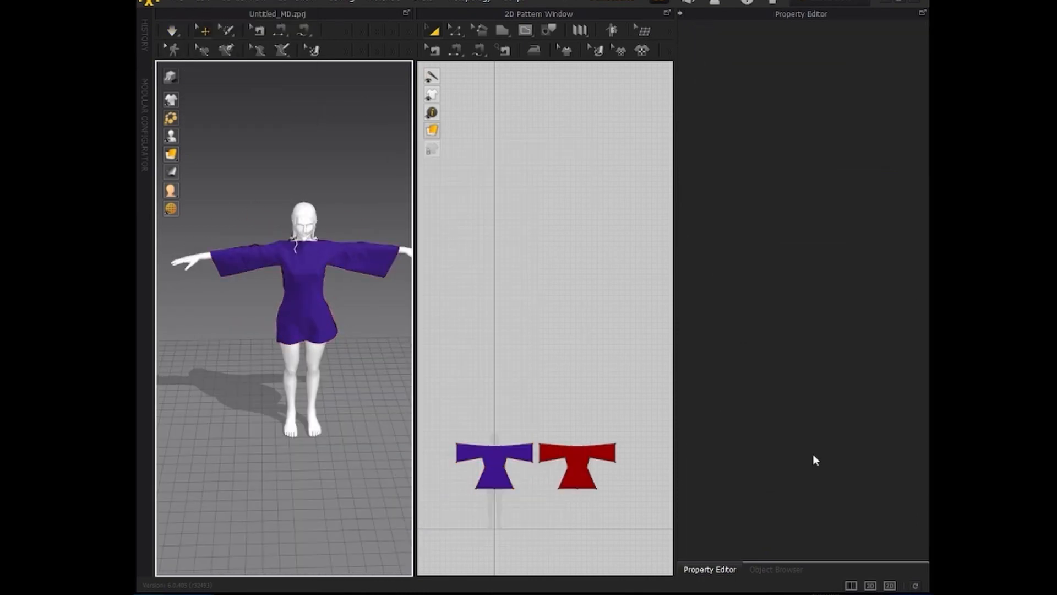
Step: Assign the red Silk_Duchess_Satin fabric to the front piece of the dress
click(777, 570)
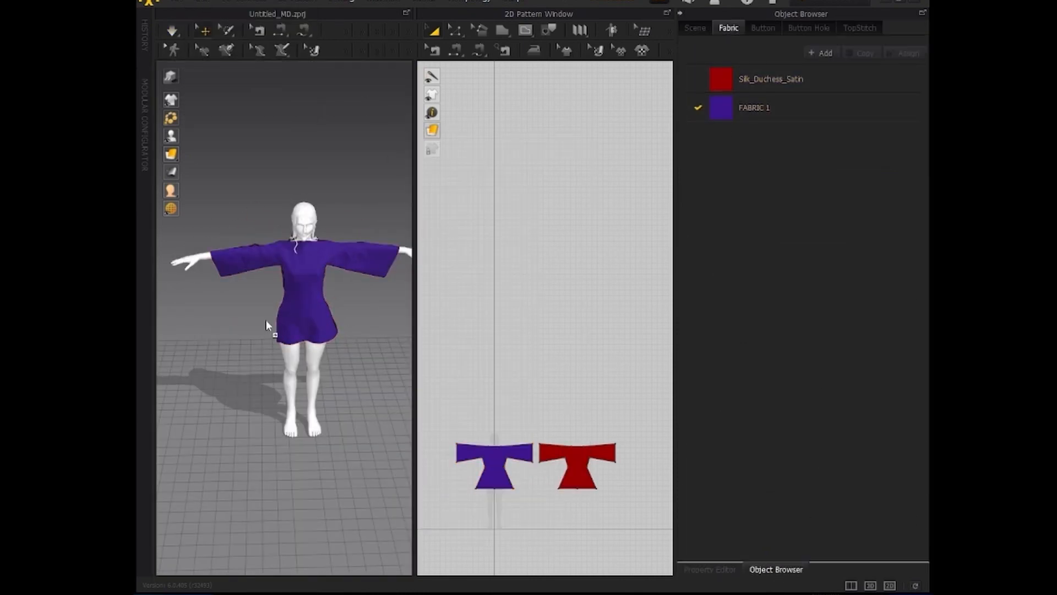
drag(311, 318, 313, 317)
click(349, 184)
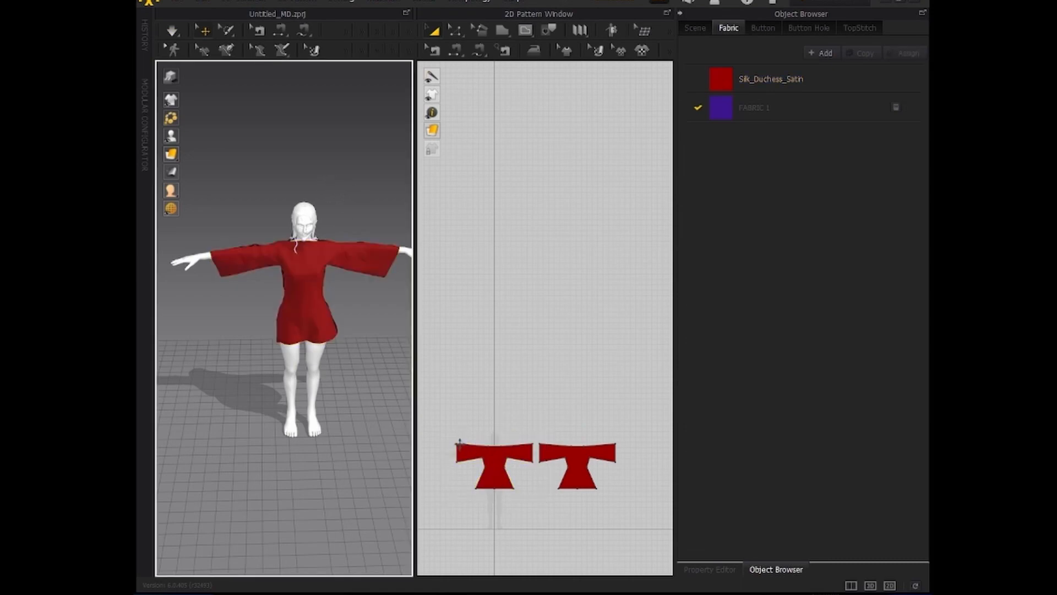
Step: Flip the normal of the dark back dress piece and turn the avatar to the front again
right_drag(349, 292, 626, 280)
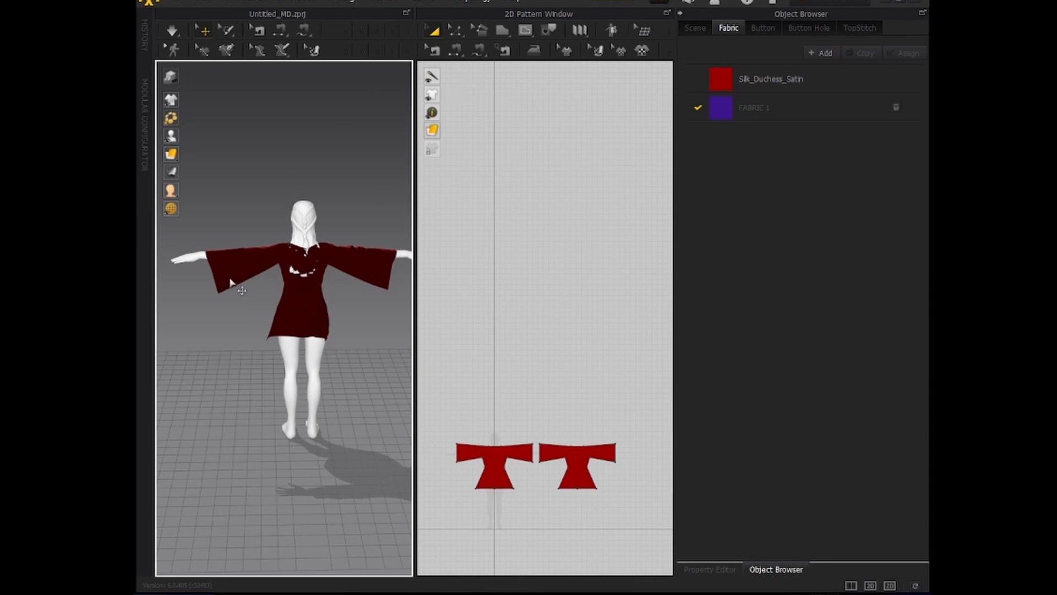
click(236, 277)
right_click(237, 277)
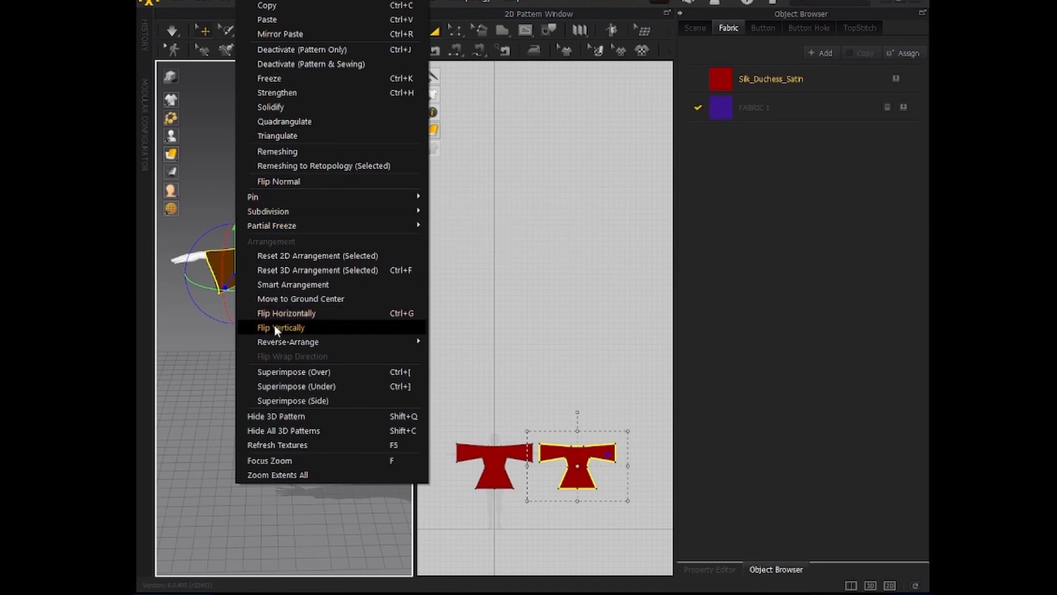
mouse_move(282, 341)
click(284, 181)
click(375, 227)
right_drag(375, 226, 305, 179)
middle_drag(356, 332, 358, 363)
scroll(357, 362, down, 1)
right_drag(358, 361, 366, 378)
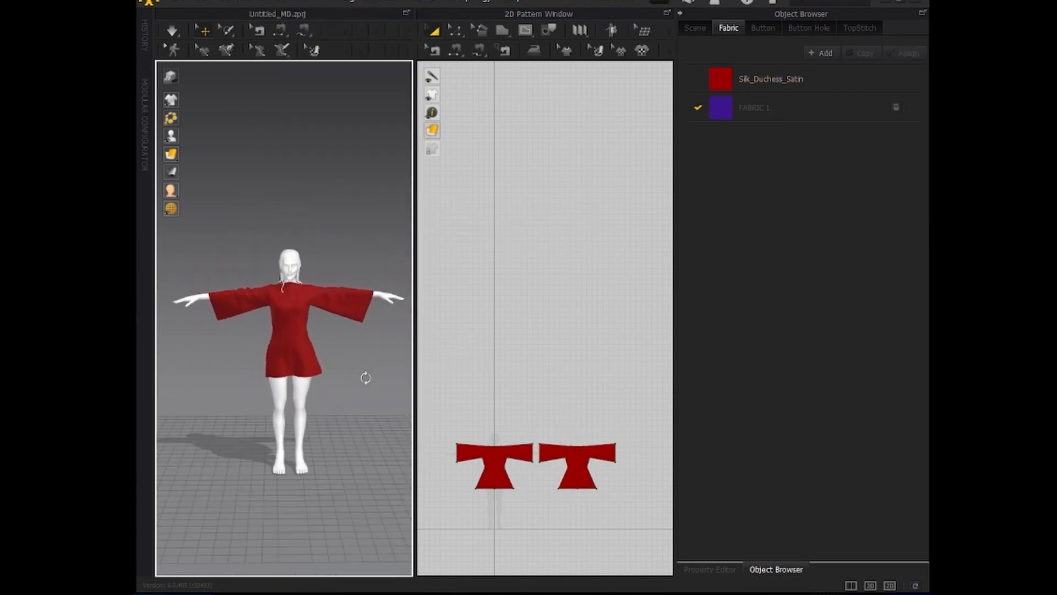
Step: Add a row of split points along the bottom hems of both dress pieces with Add Point/Split Line
scroll(540, 425, down, 2)
middle_drag(540, 424, 545, 275)
scroll(564, 368, up, 2)
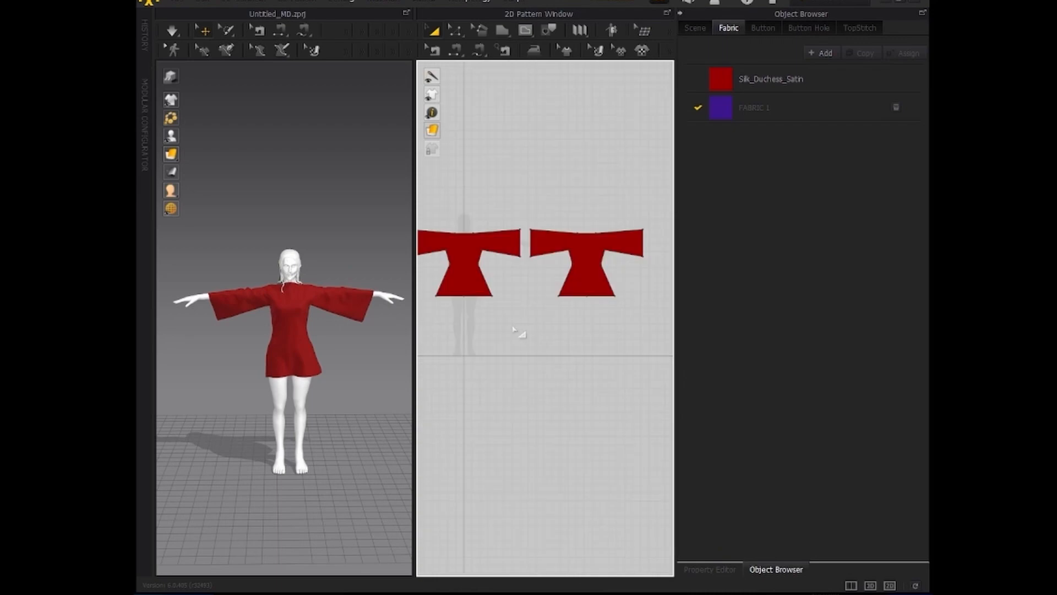
middle_drag(523, 333, 550, 350)
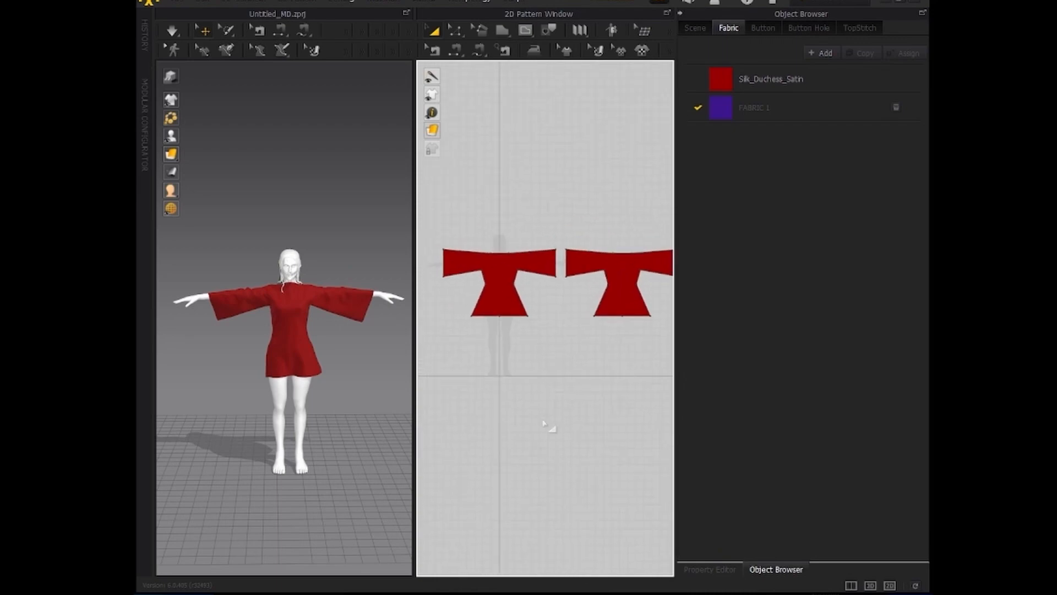
click(458, 31)
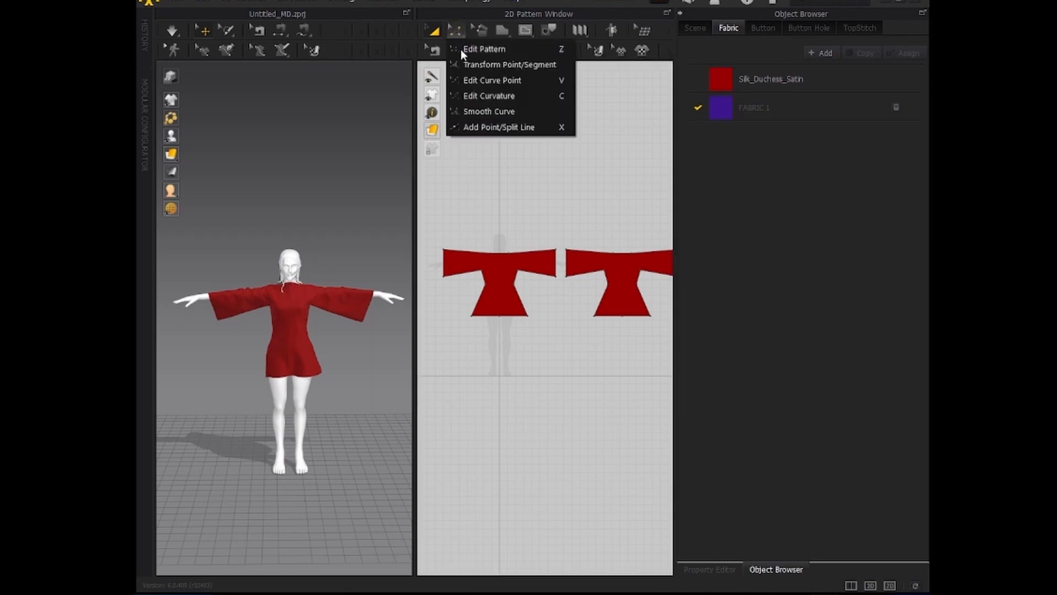
click(470, 127)
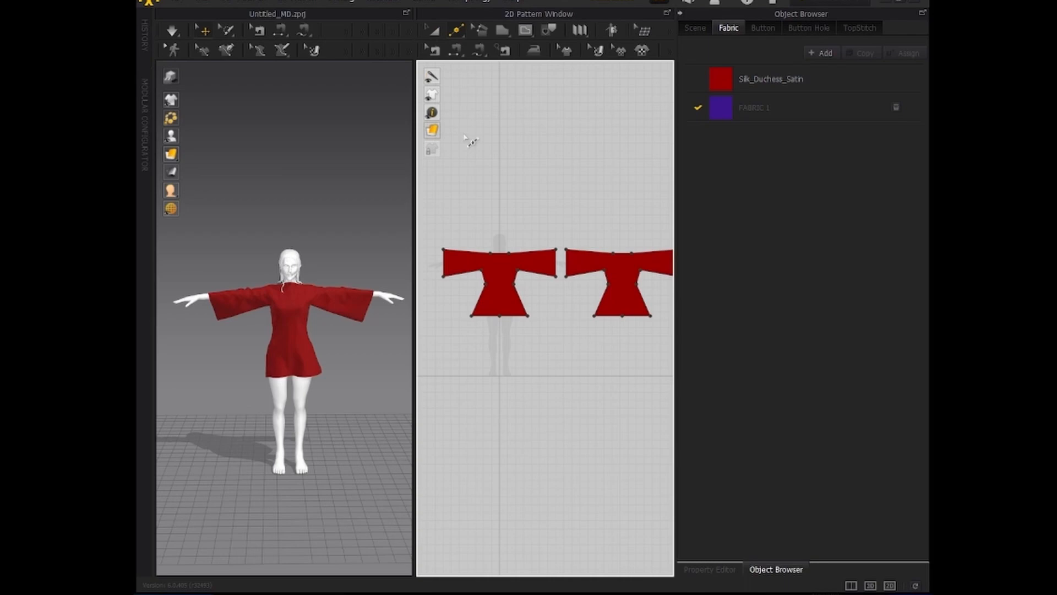
click(485, 316)
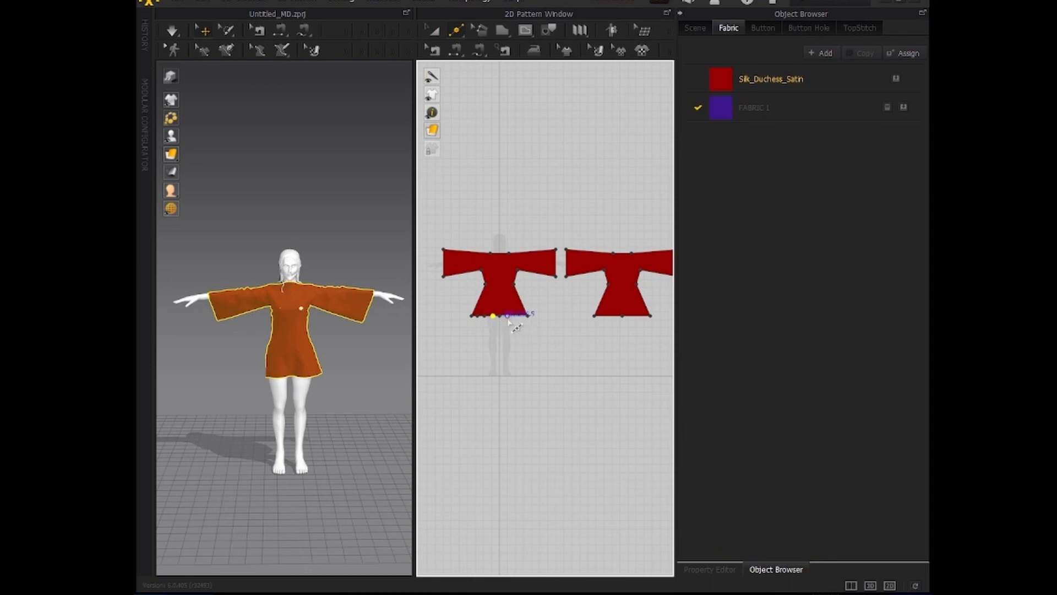
click(508, 317)
click(645, 317)
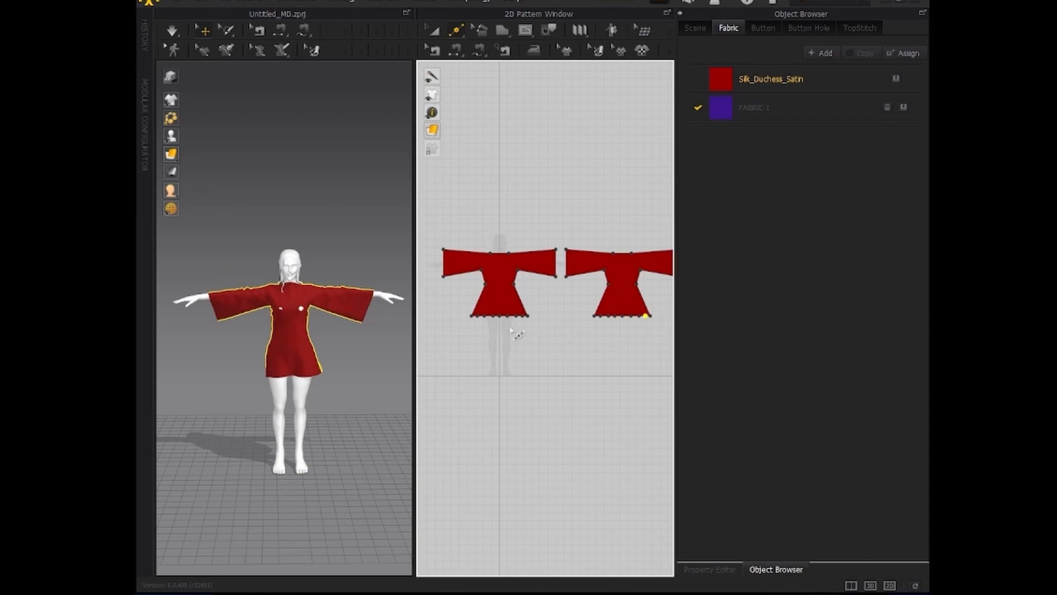
Step: Pull the front piece's hem points downward with Edit Pattern to form a jagged hem of four uneven pointed strips
click(457, 28)
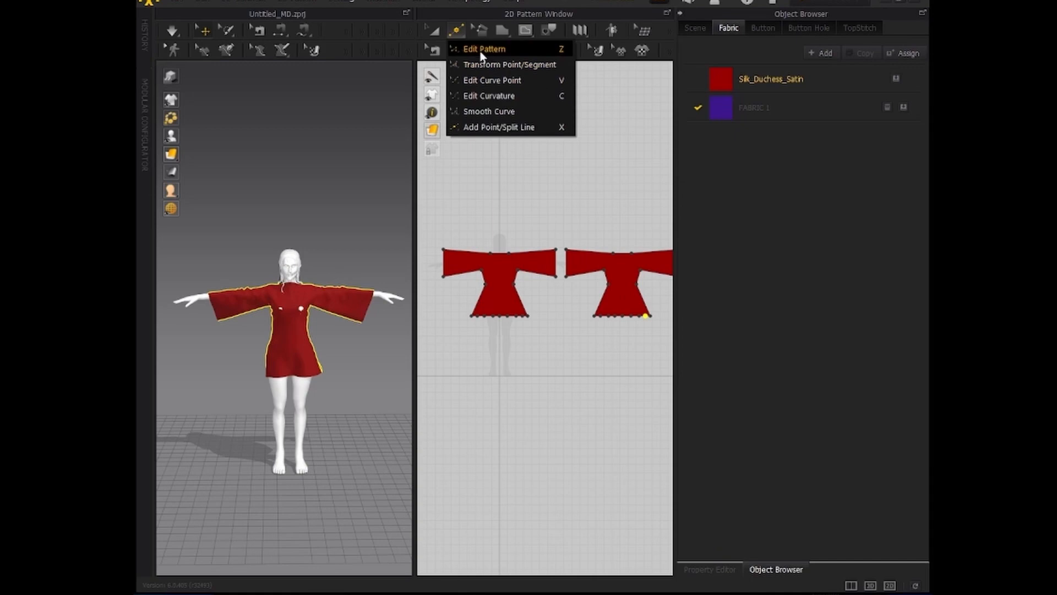
click(494, 50)
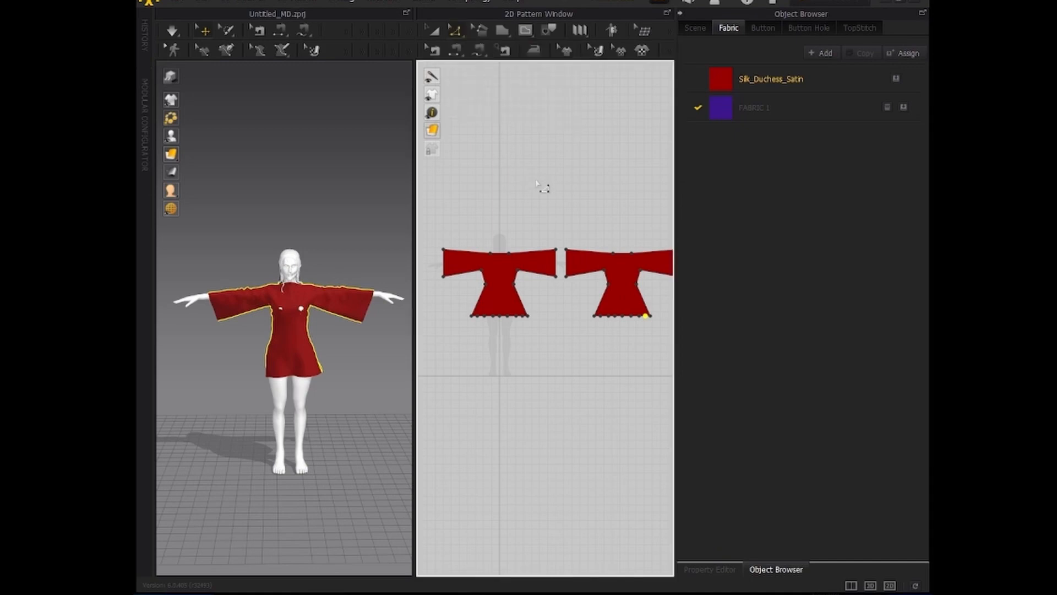
drag(475, 315, 532, 334)
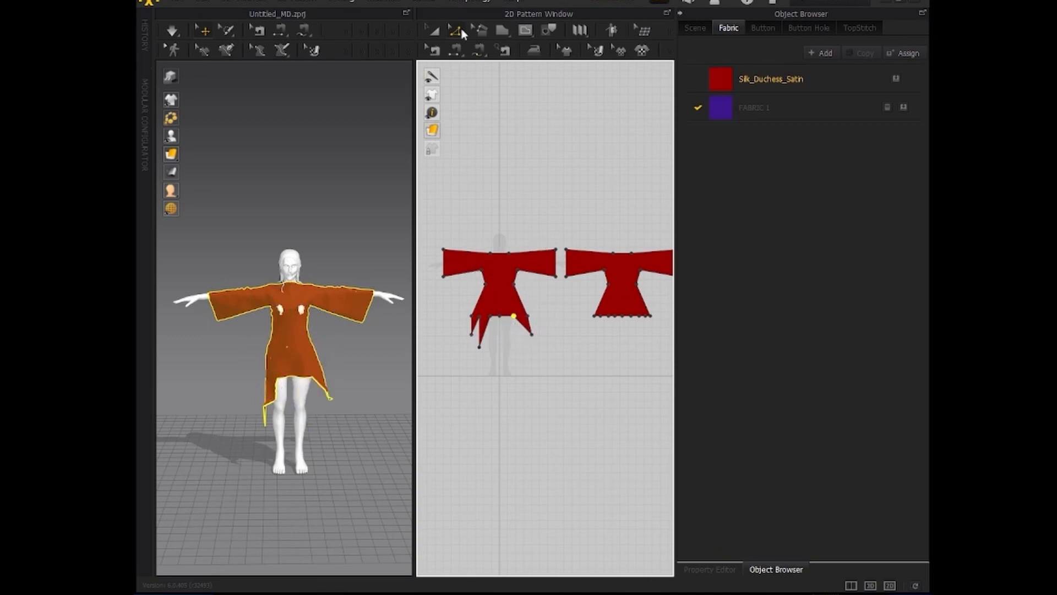
click(461, 33)
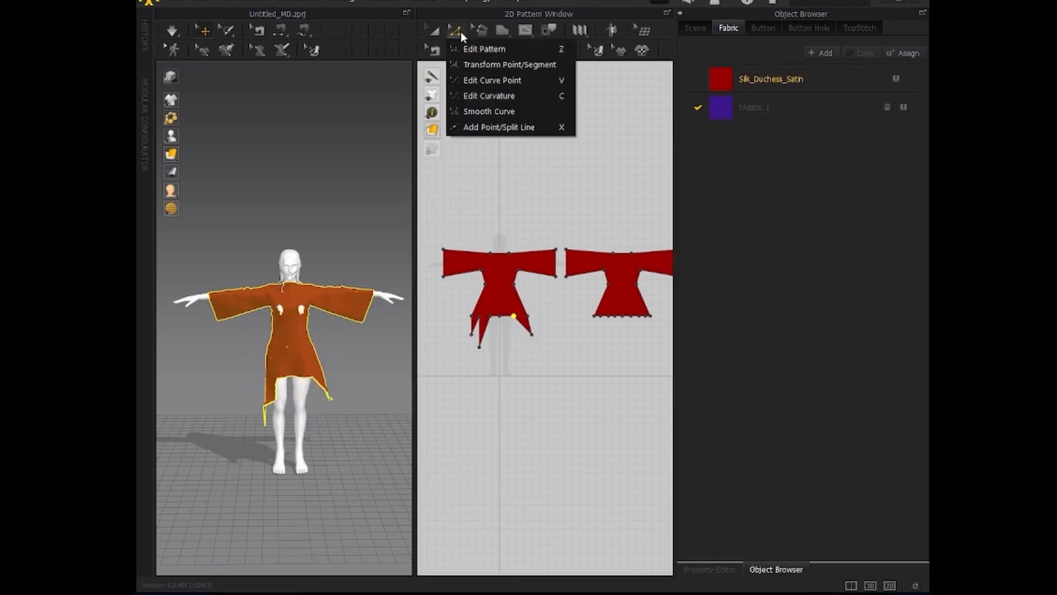
click(468, 124)
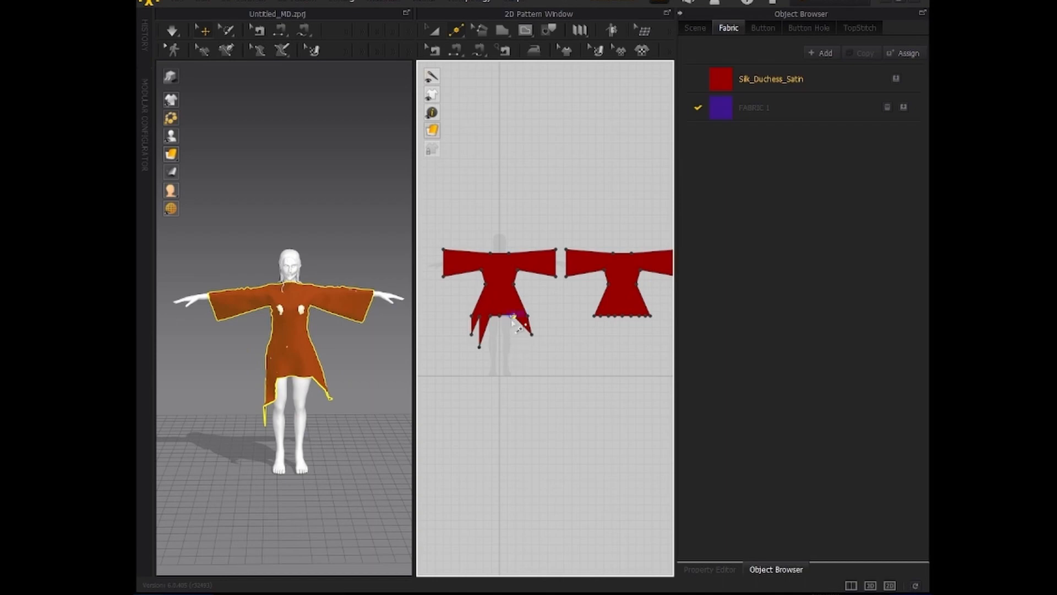
click(458, 32)
click(465, 51)
mouse_move(506, 316)
mouse_down()
mouse_move(506, 341)
mouse_move(517, 316)
mouse_up()
drag(491, 316, 494, 319)
drag(479, 347, 482, 347)
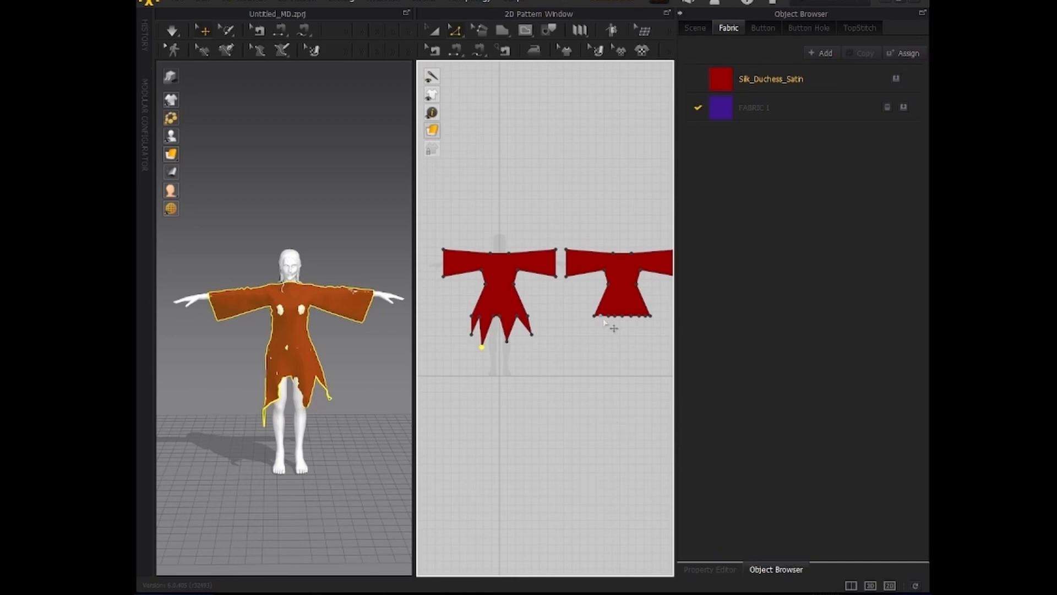
Step: Reshape the back piece's hem into matching jagged points, undoing the misplaced second point and moving the correct hem points instead
drag(595, 316, 609, 348)
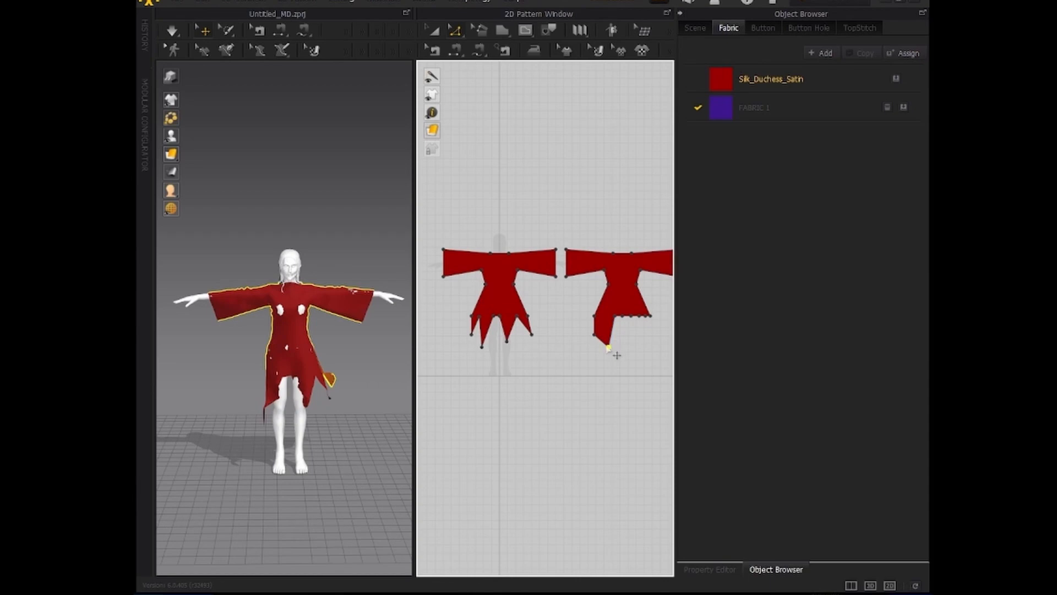
key(ctrl+z)
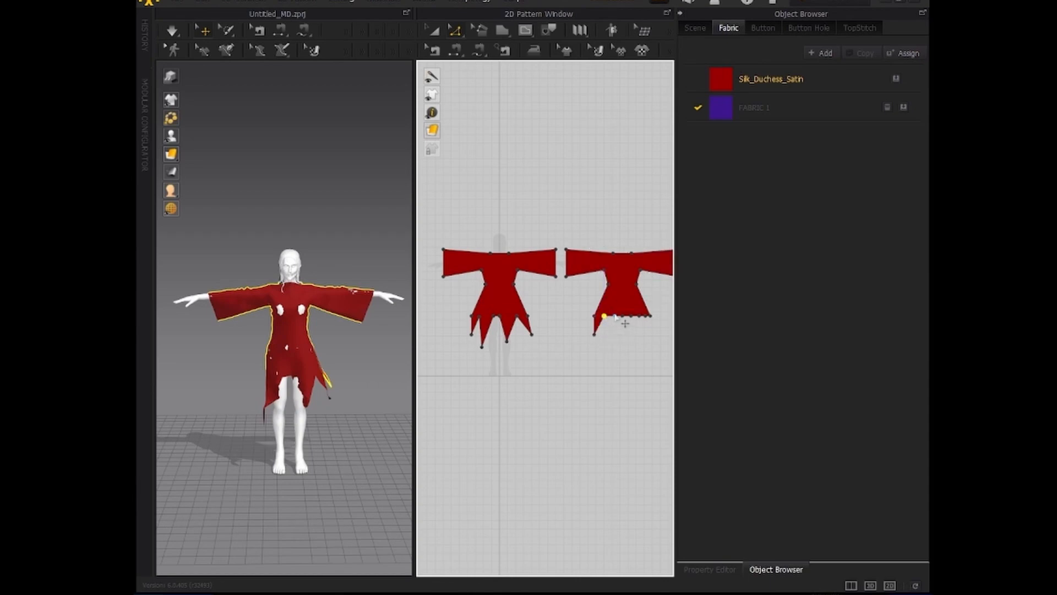
drag(625, 323, 620, 349)
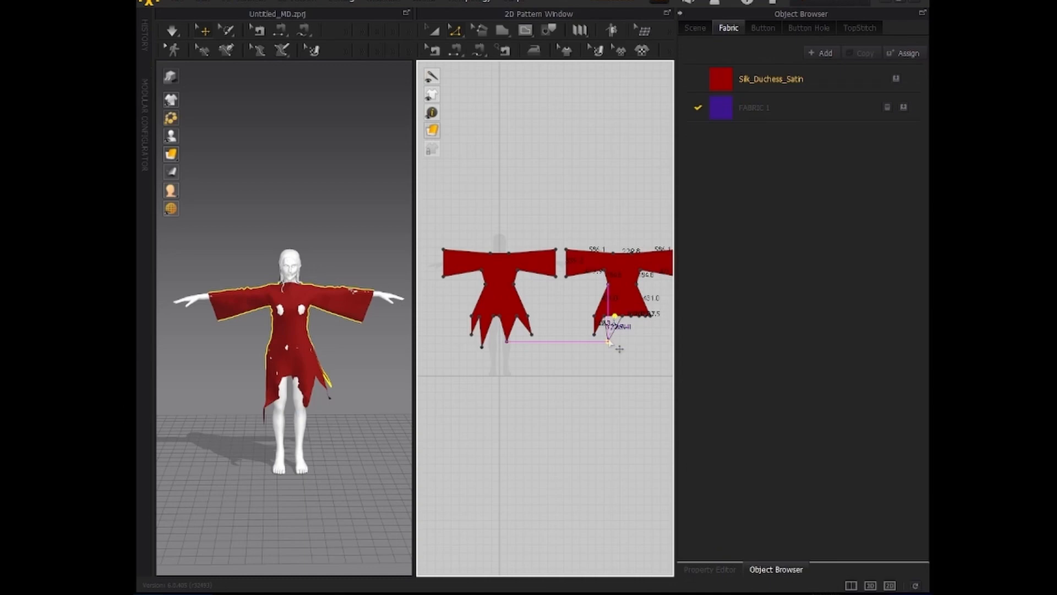
drag(620, 349, 621, 352)
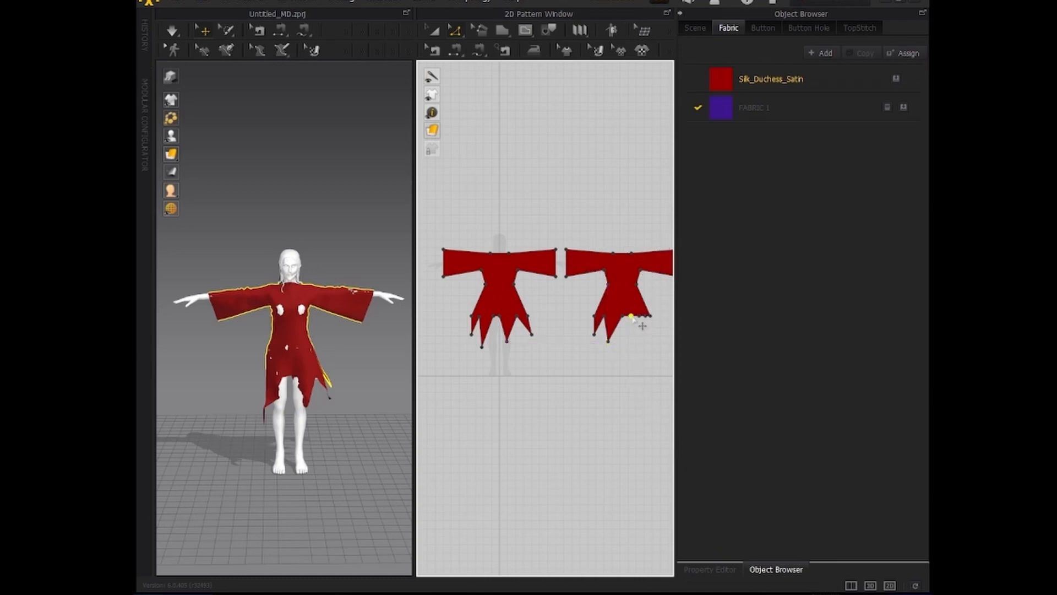
drag(631, 318, 650, 334)
Step: Display the wind controller in the 3D scene, select it and open its wind properties
right_drag(330, 357, 354, 385)
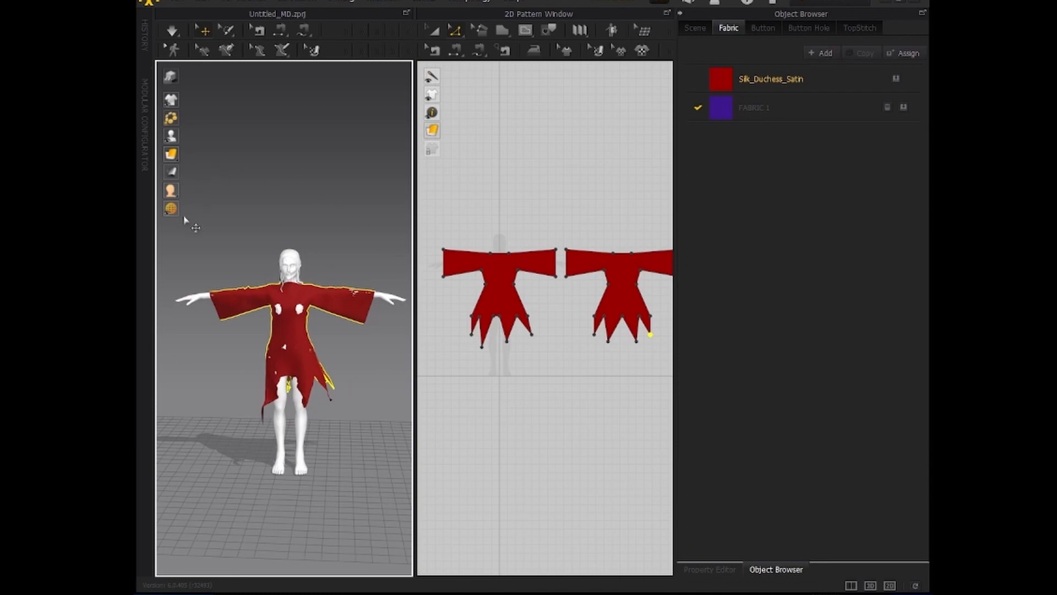
mouse_move(172, 209)
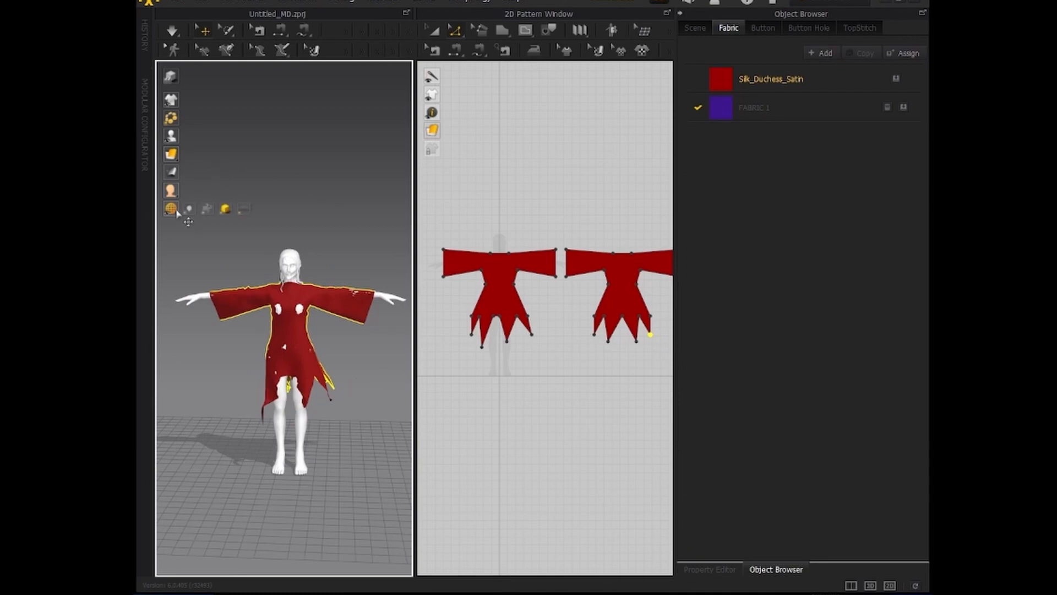
click(206, 214)
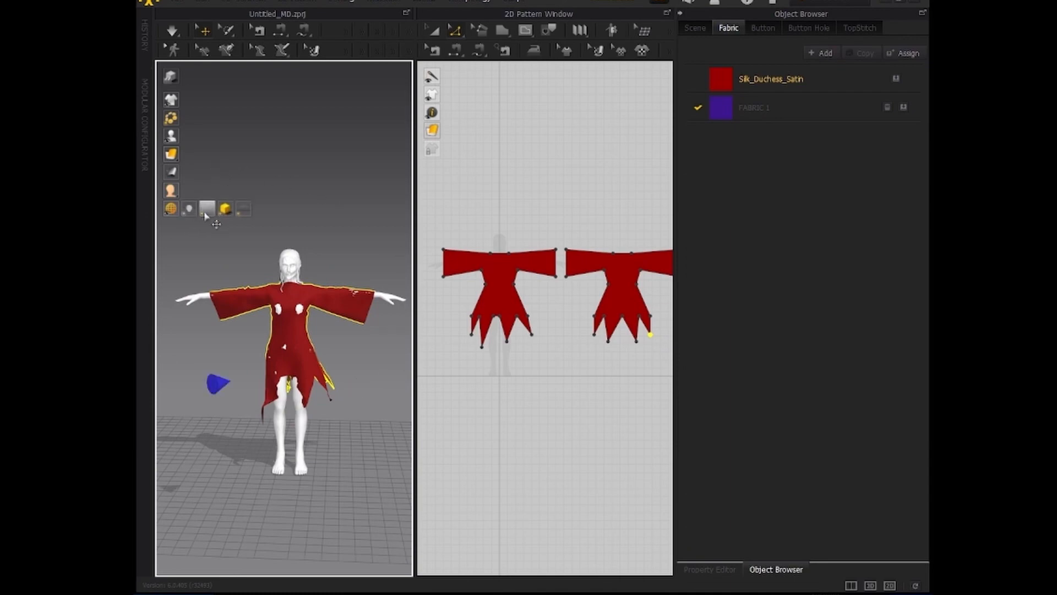
click(217, 386)
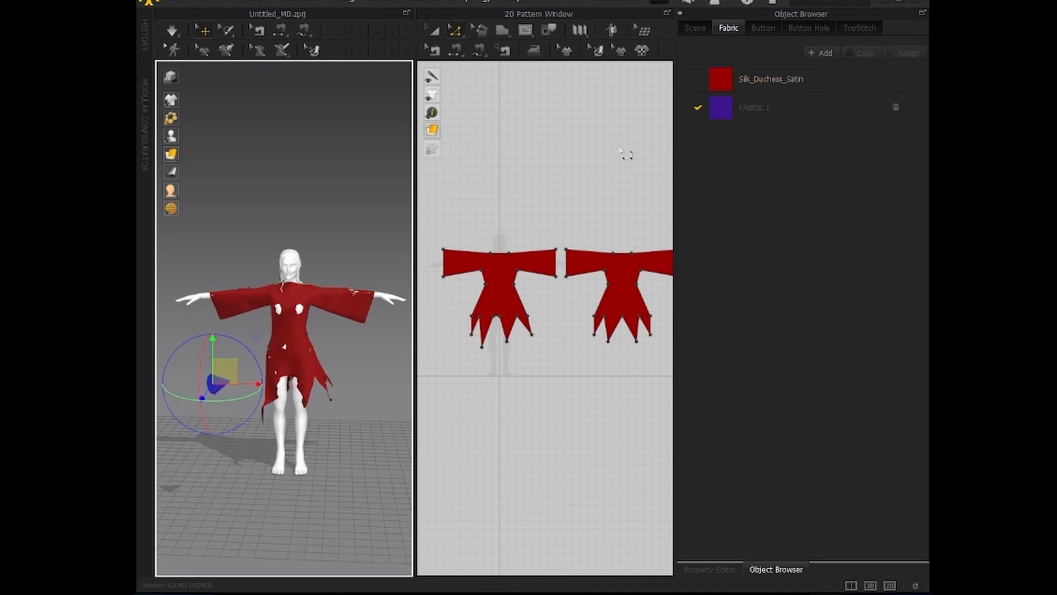
click(710, 569)
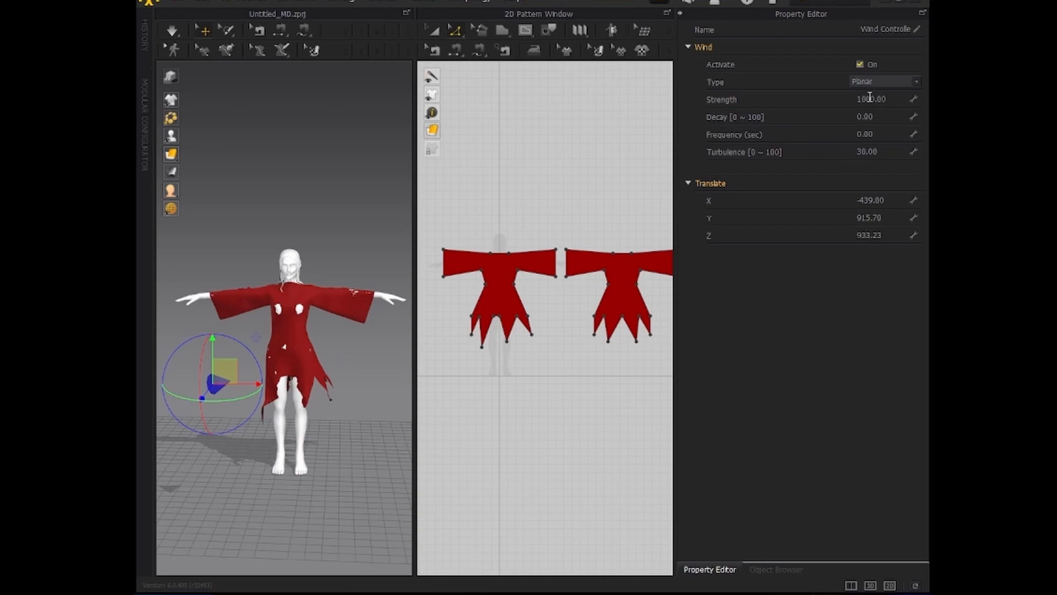
Step: Deactivate the wind, run the simulation, and briefly switch the wind on and off to test its effect on the dress
click(861, 65)
click(172, 31)
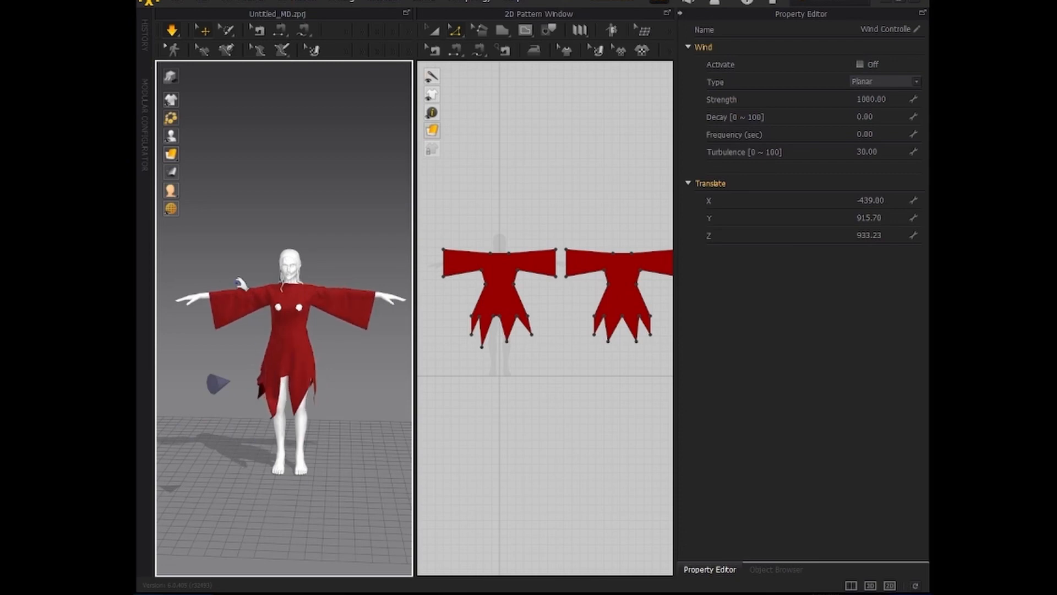
click(860, 64)
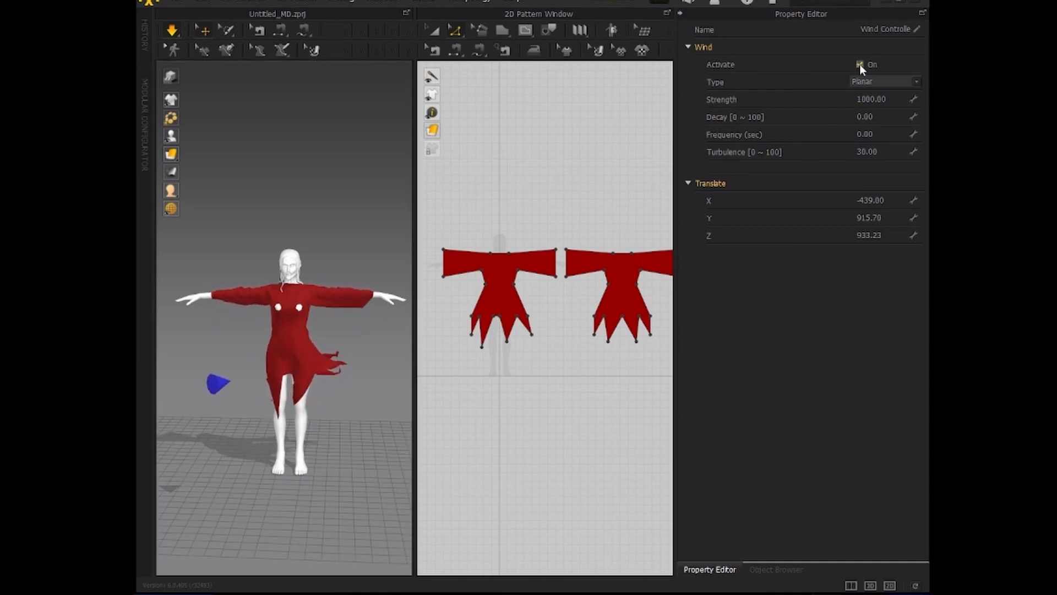
click(860, 63)
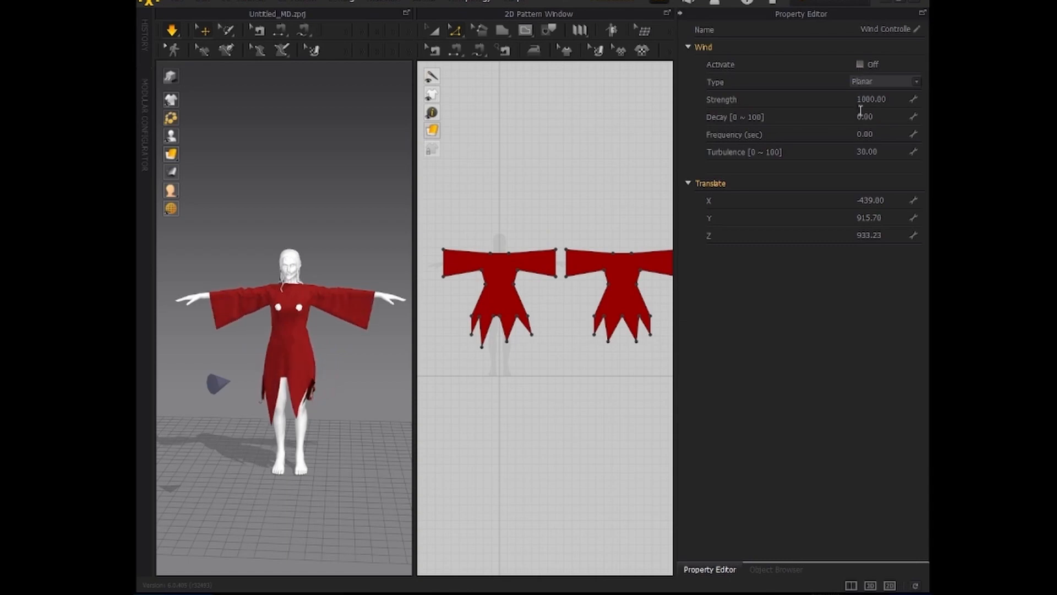
Step: Tug the dress front clear of the avatar's chest during the simulation, stop simulating and deselect the piece
click(319, 323)
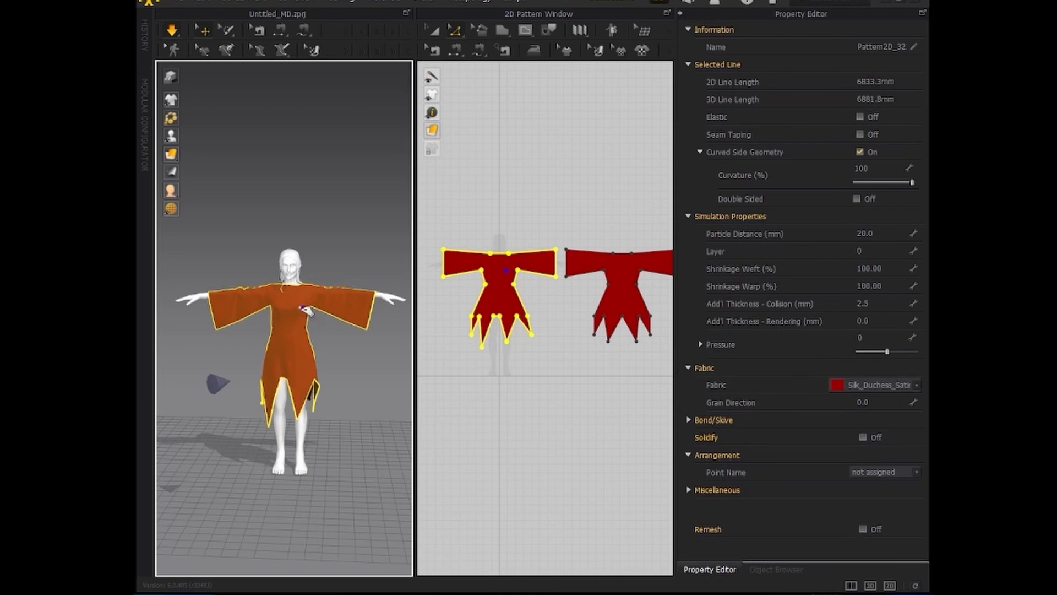
right_drag(307, 311, 362, 238)
click(359, 438)
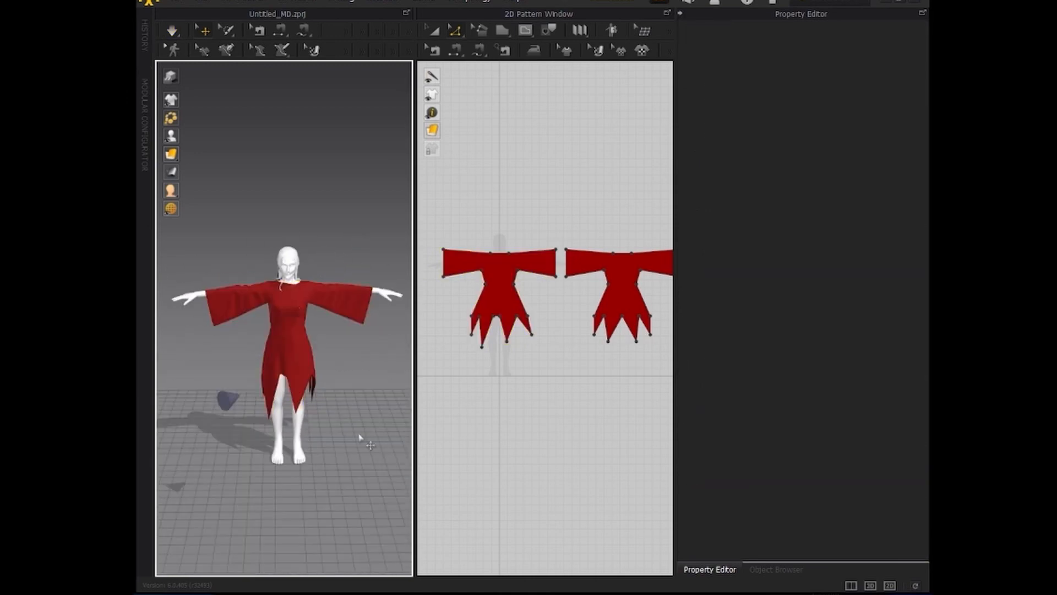
mouse_move(359, 438)
right_down()
mouse_move(331, 432)
mouse_move(371, 422)
mouse_move(363, 427)
right_up()
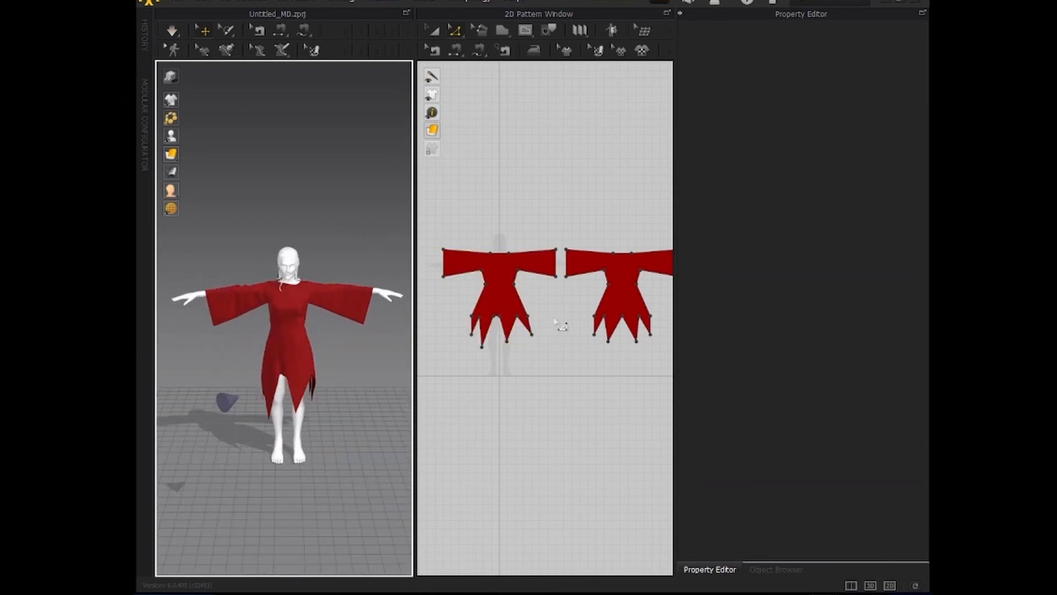
Step: Curve the front piece's neckline down to the waist with Edit Curvature to form a deep plunging neckline, and deselect it
scroll(555, 321, up, 3)
right_drag(542, 304, 552, 392)
click(461, 32)
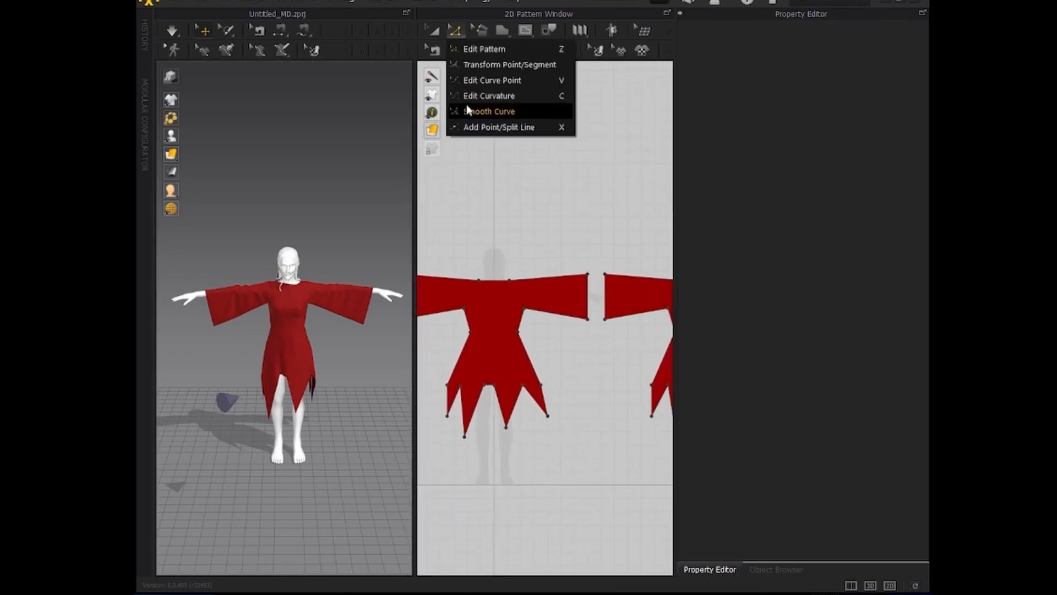
click(472, 94)
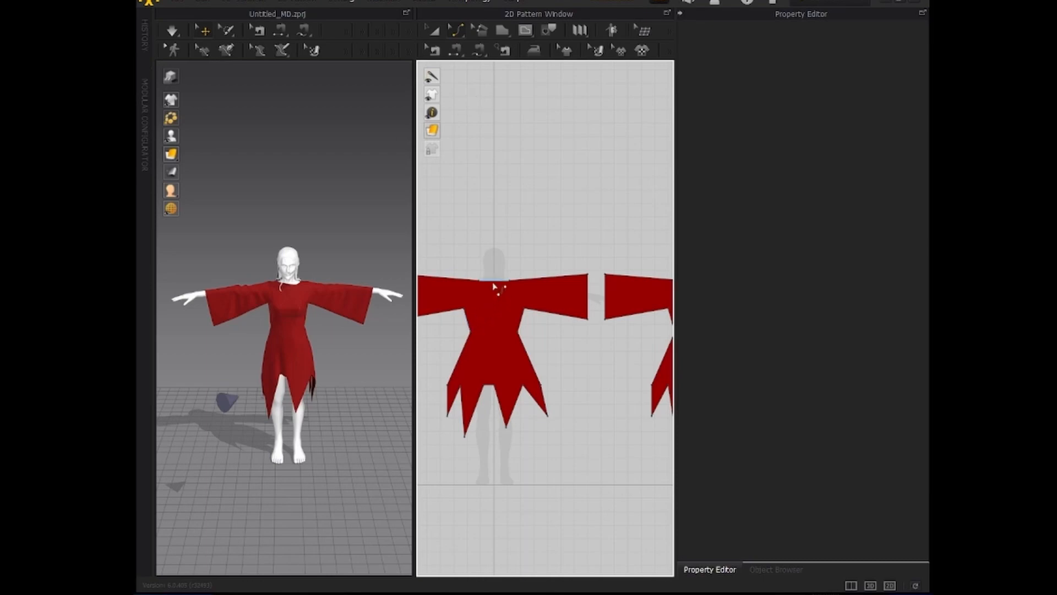
drag(495, 287, 495, 331)
click(454, 31)
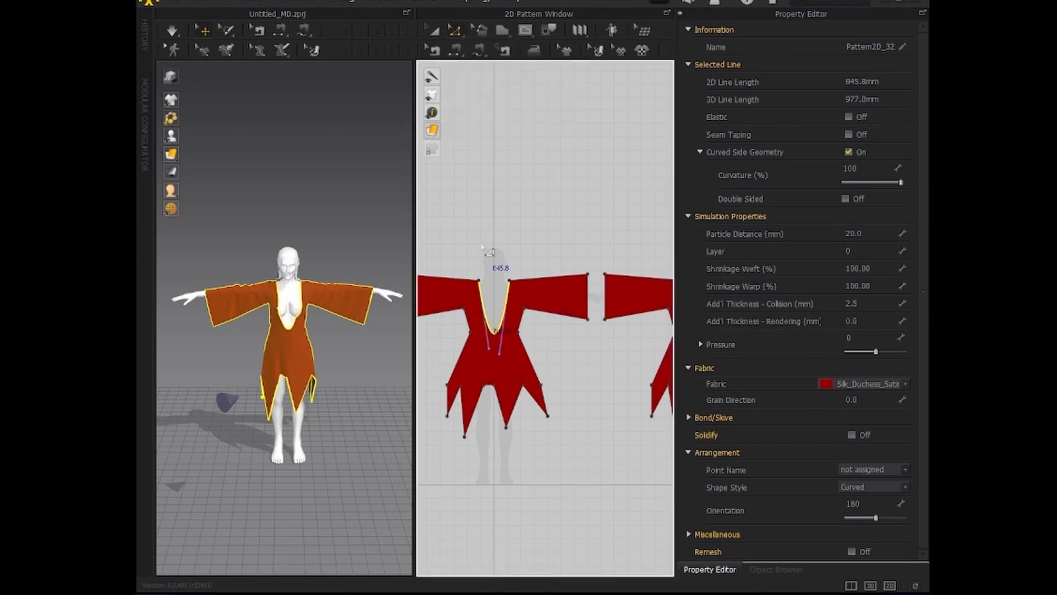
click(590, 382)
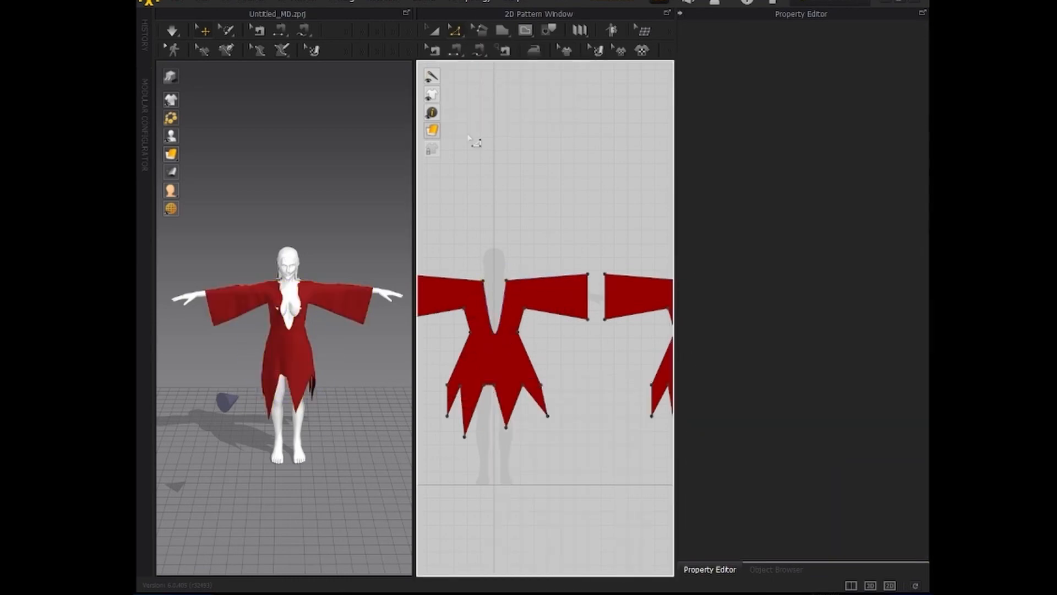
click(502, 33)
scroll(551, 346, down, 2)
scroll(552, 346, up, 4)
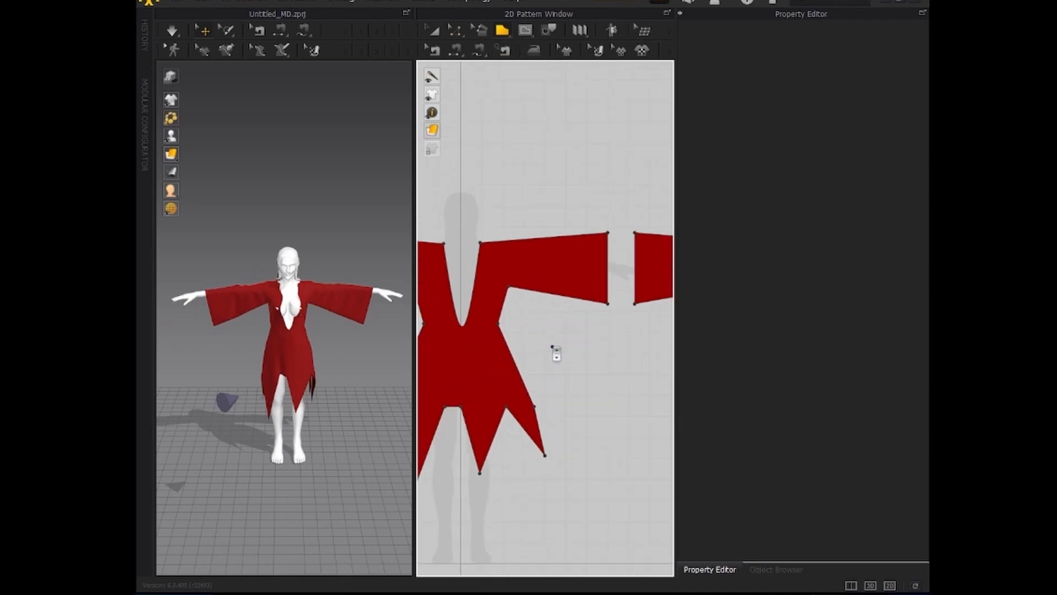
middle_drag(549, 344, 621, 311)
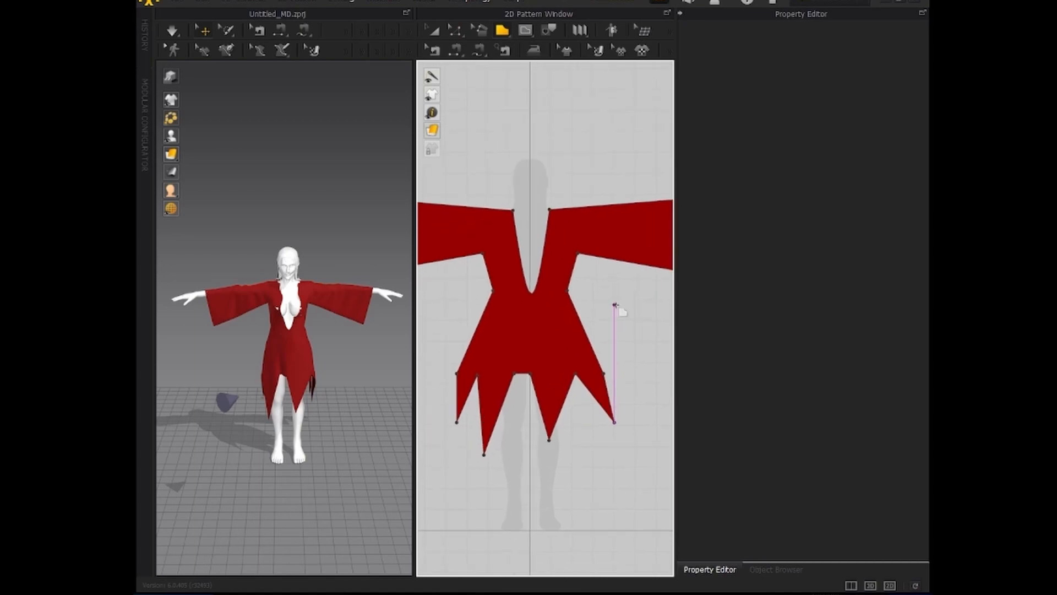
click(542, 252)
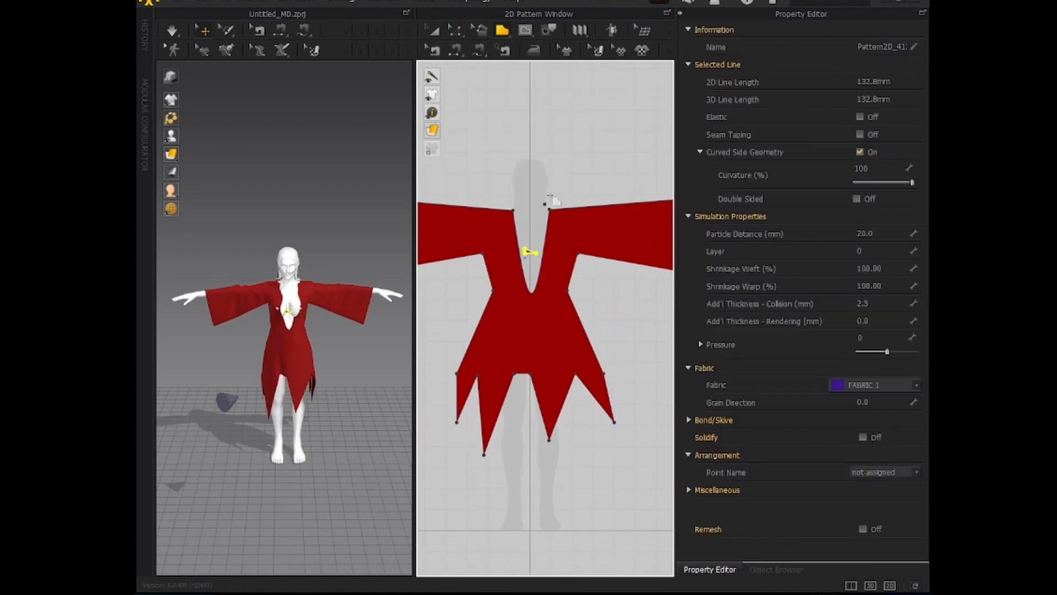
scroll(550, 248, down, 1)
scroll(546, 253, up, 10)
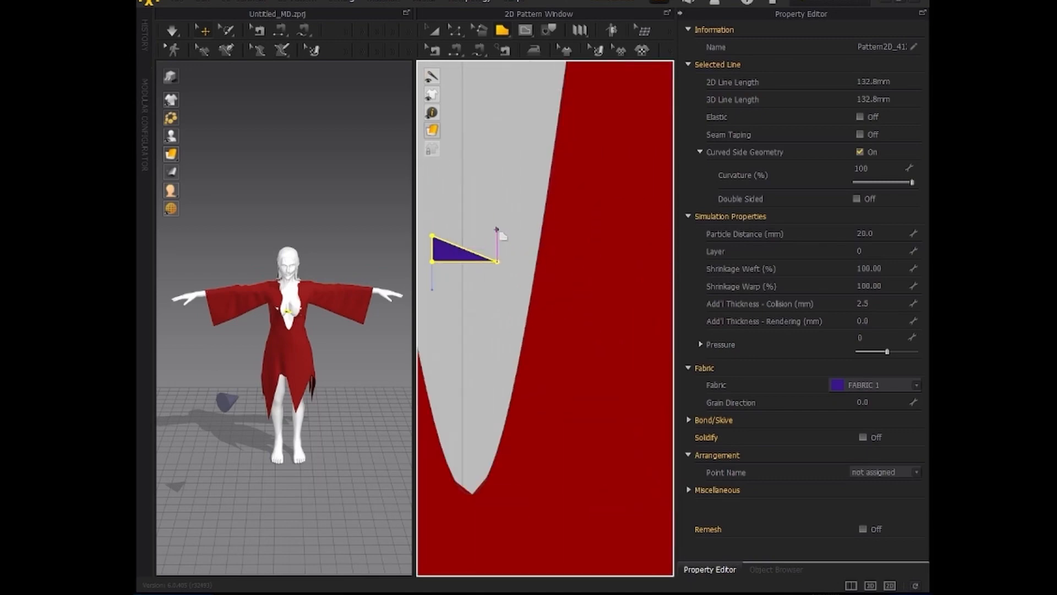
key(Delete)
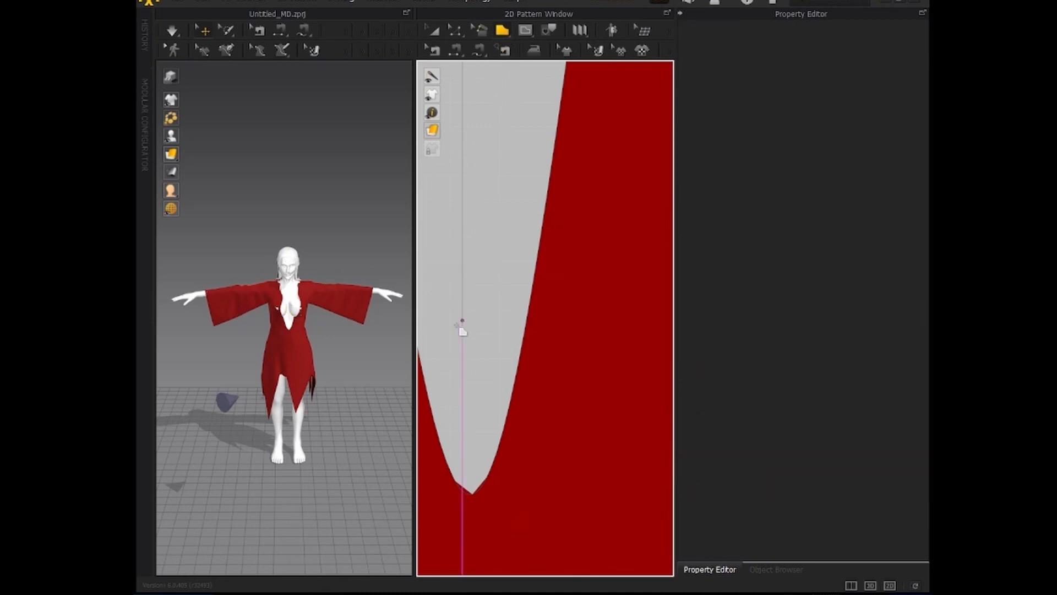
click(458, 280)
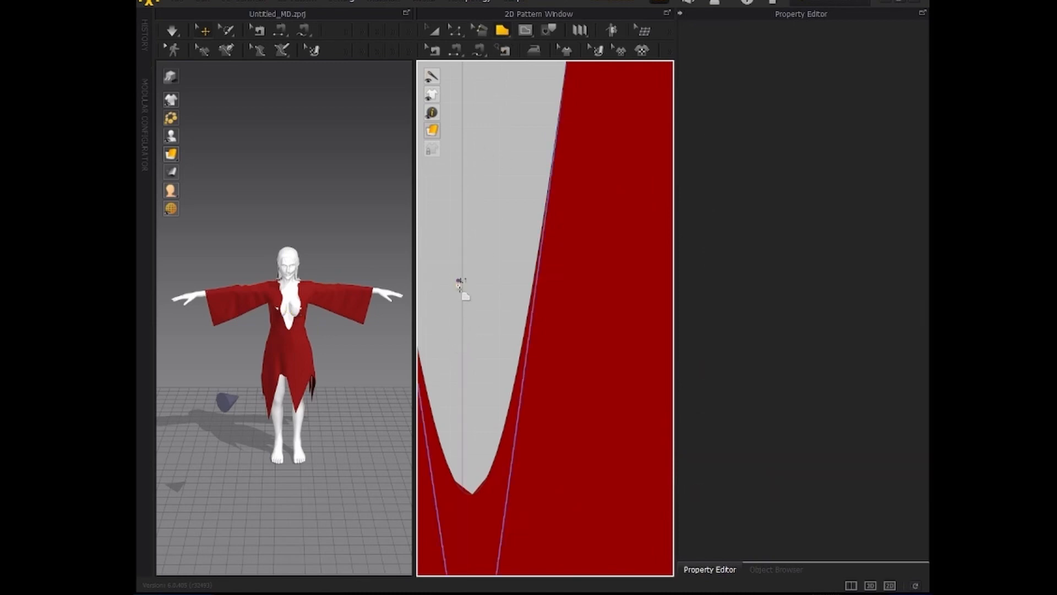
key(Escape)
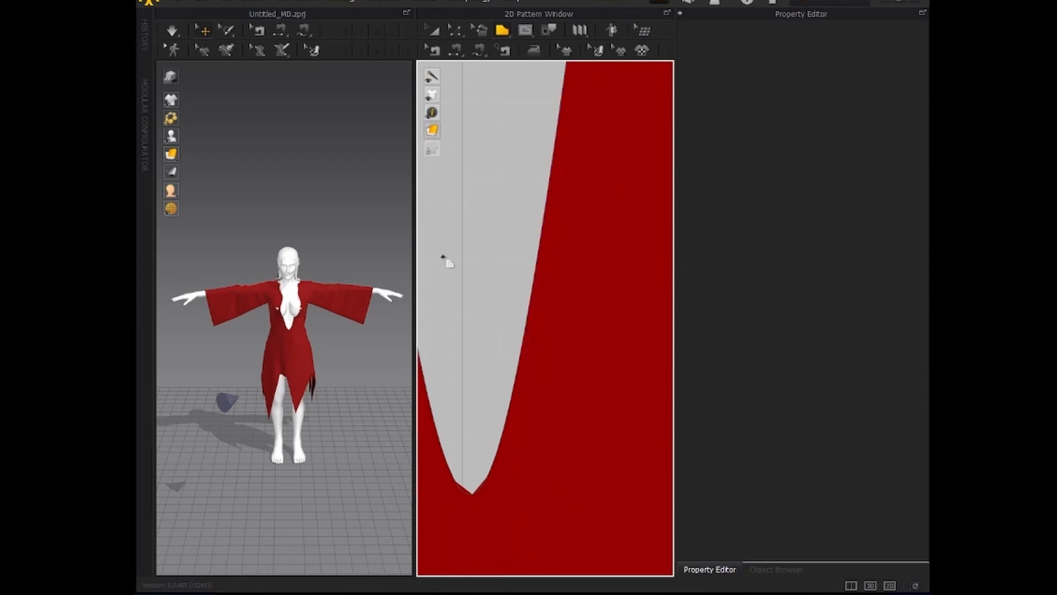
Step: Draw a small four-sided polygon piece inside the front neckline opening for bridging its two edges
click(446, 301)
mouse_move(446, 262)
mouse_down()
mouse_move(442, 300)
mouse_move(470, 283)
mouse_move(446, 302)
mouse_up()
click(500, 305)
click(503, 262)
click(447, 261)
Step: Adjust the small piece's corner points with Edit Pattern so it becomes a trapezoid with a wider upper edge
click(456, 31)
click(466, 53)
middle_drag(468, 292, 496, 297)
drag(523, 310, 475, 304)
mouse_move(527, 267)
mouse_down()
mouse_move(470, 274)
mouse_move(524, 275)
mouse_up()
click(470, 269)
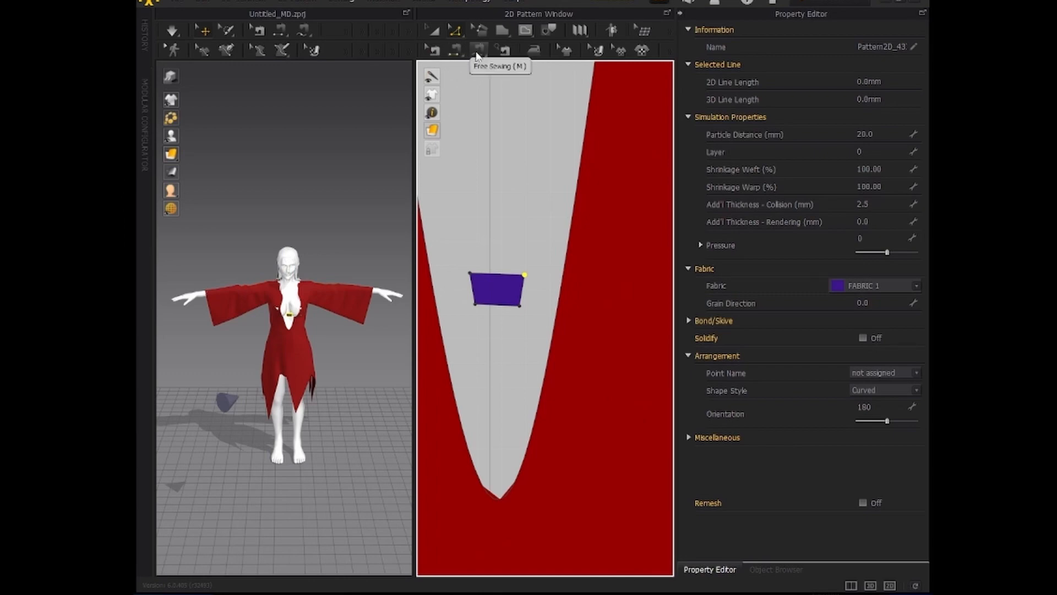
Step: Sew both slanted sides of the small trapezoid piece to the facing neckline edges with Free Sewing
click(477, 55)
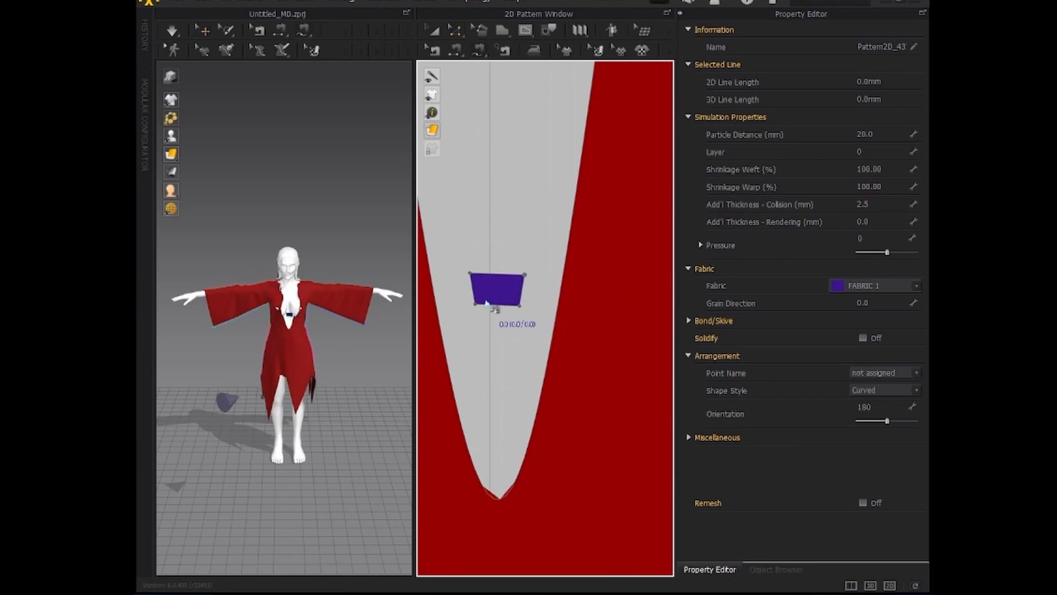
click(430, 276)
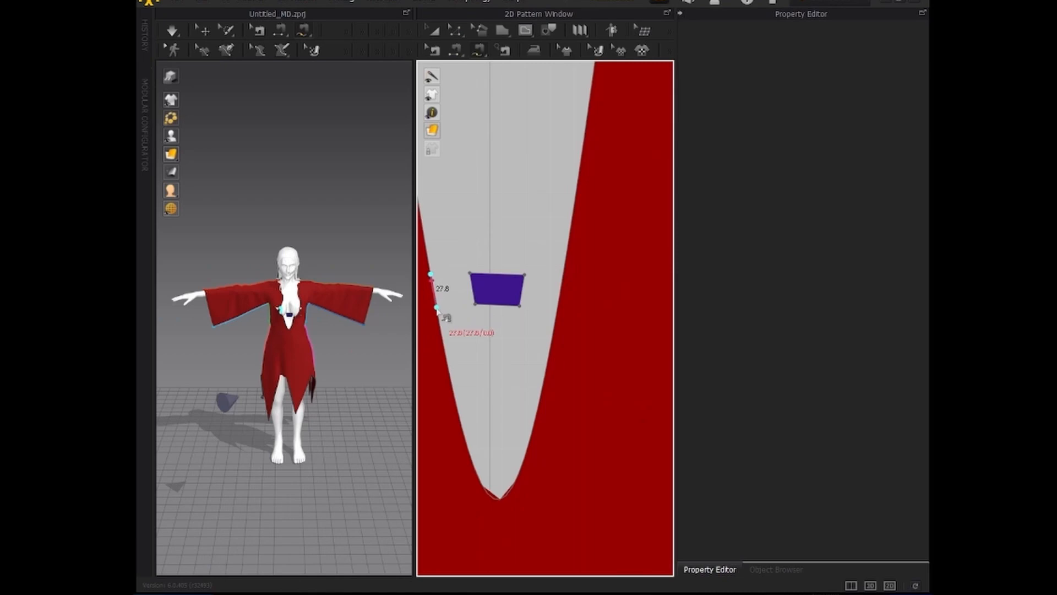
click(442, 310)
click(478, 308)
click(528, 276)
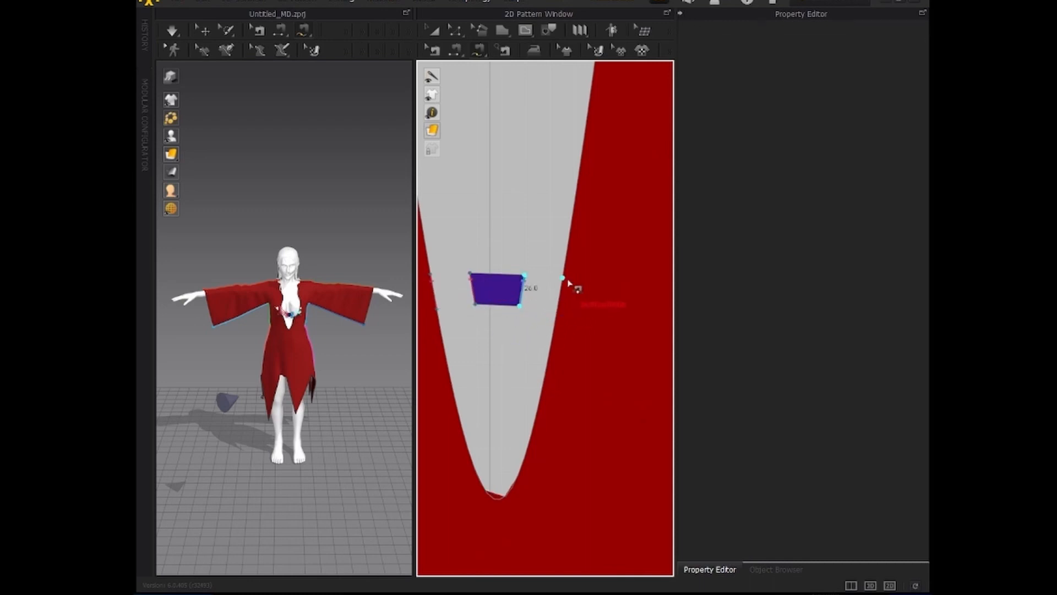
click(560, 305)
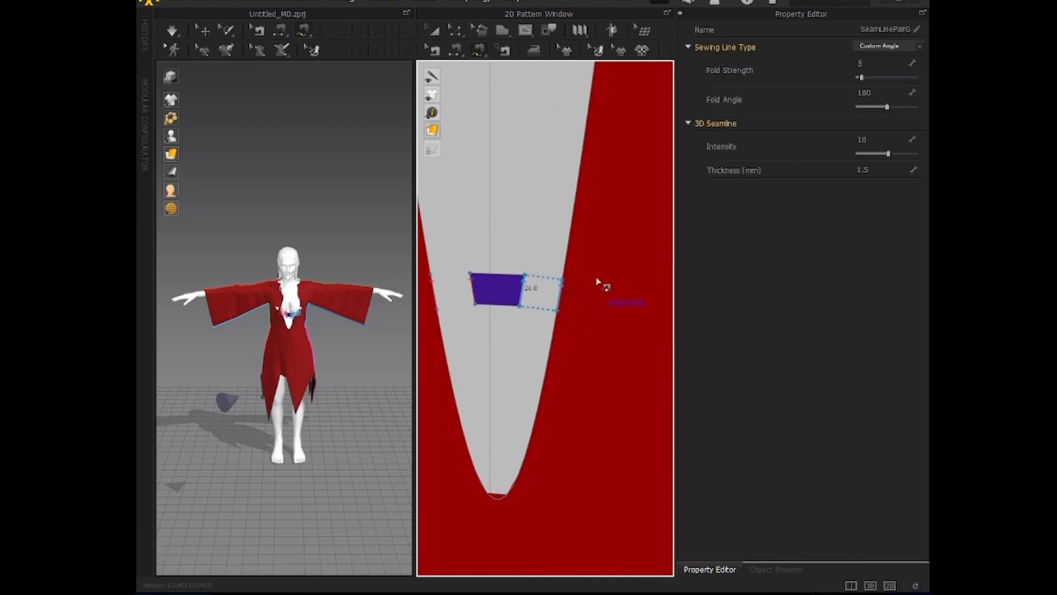
Step: Simulate the sewn bridge piece and tug the dress fabric over both sides of the avatar's chest
click(172, 31)
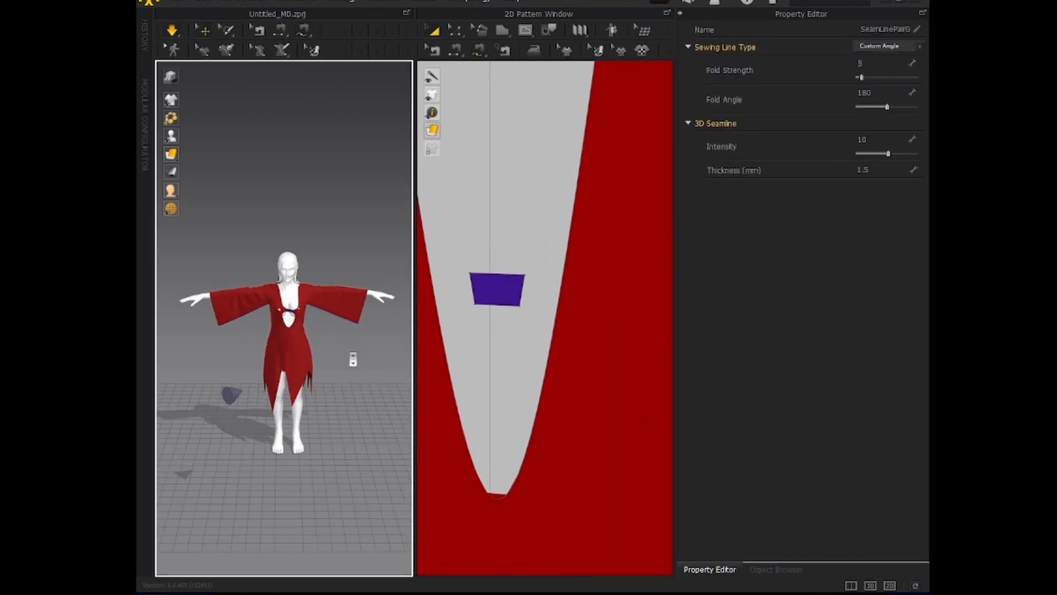
scroll(351, 358, up, 5)
click(351, 359)
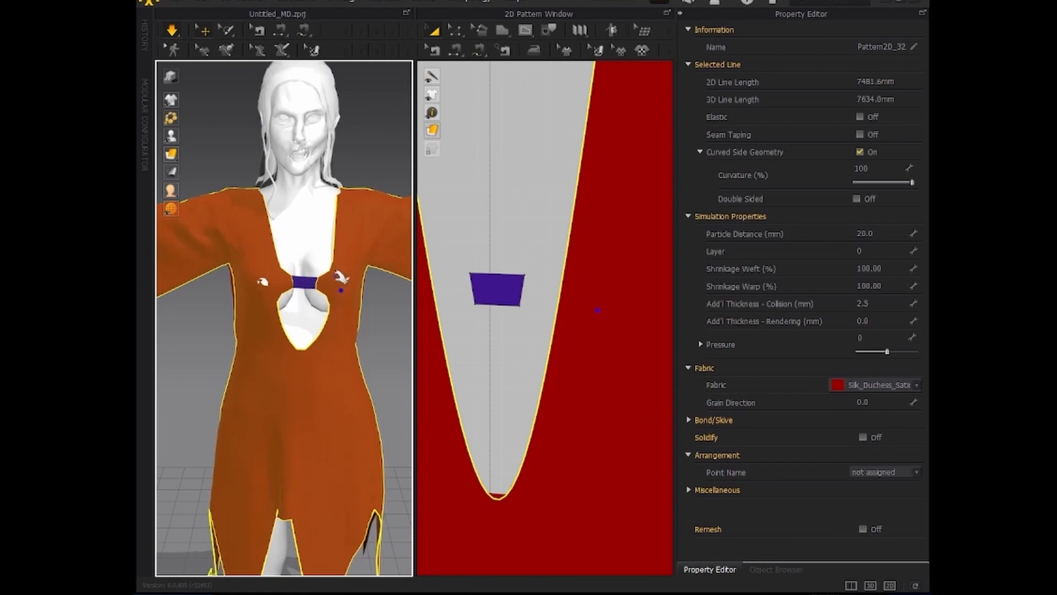
click(350, 281)
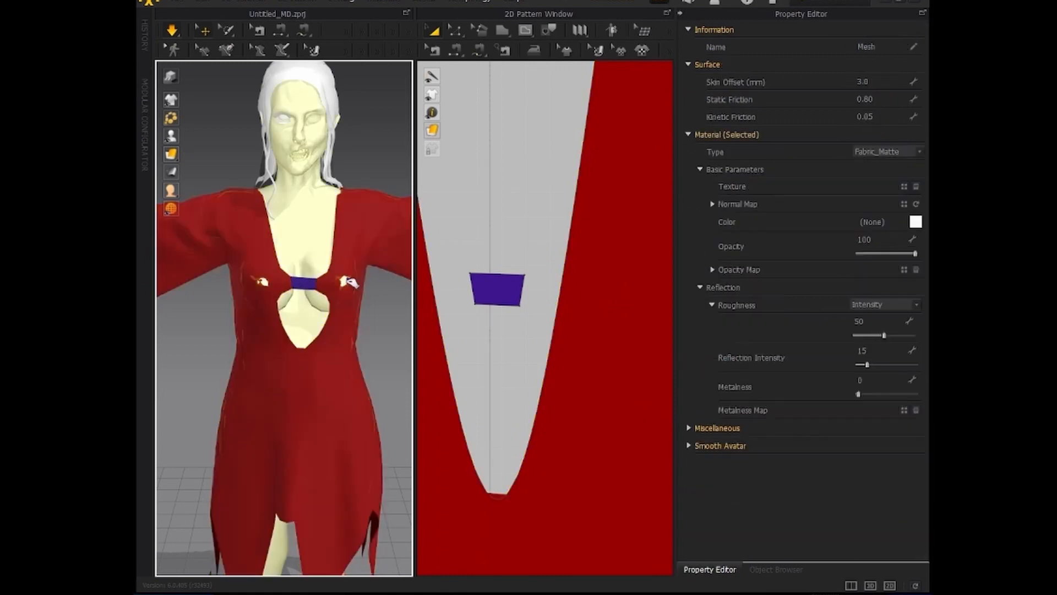
drag(346, 277, 346, 289)
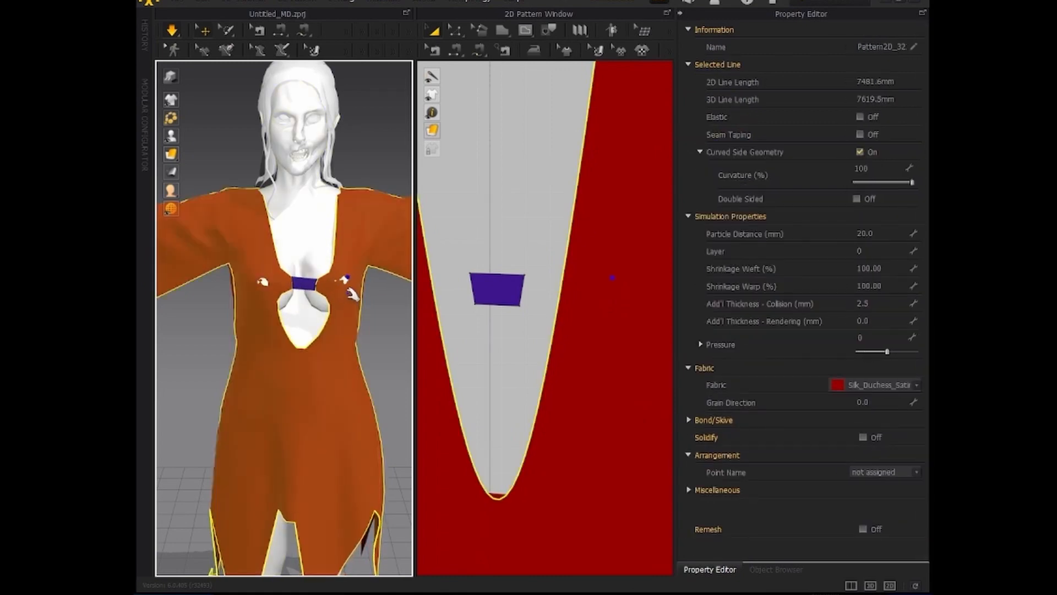
click(263, 282)
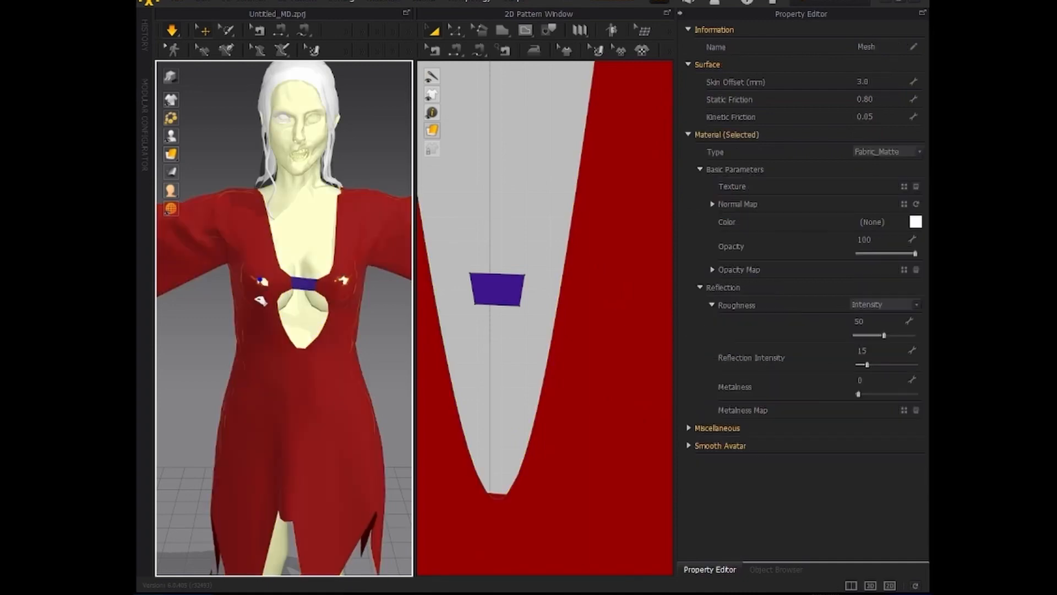
click(260, 298)
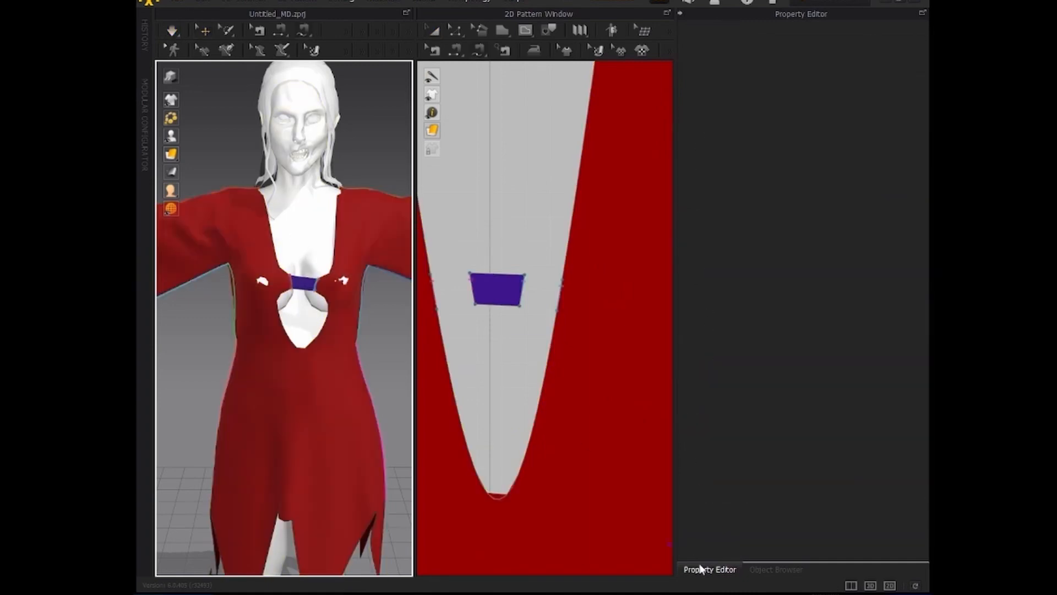
Step: Undo the simulation and both seams between the small piece and the neckline
click(203, 2)
click(207, 12)
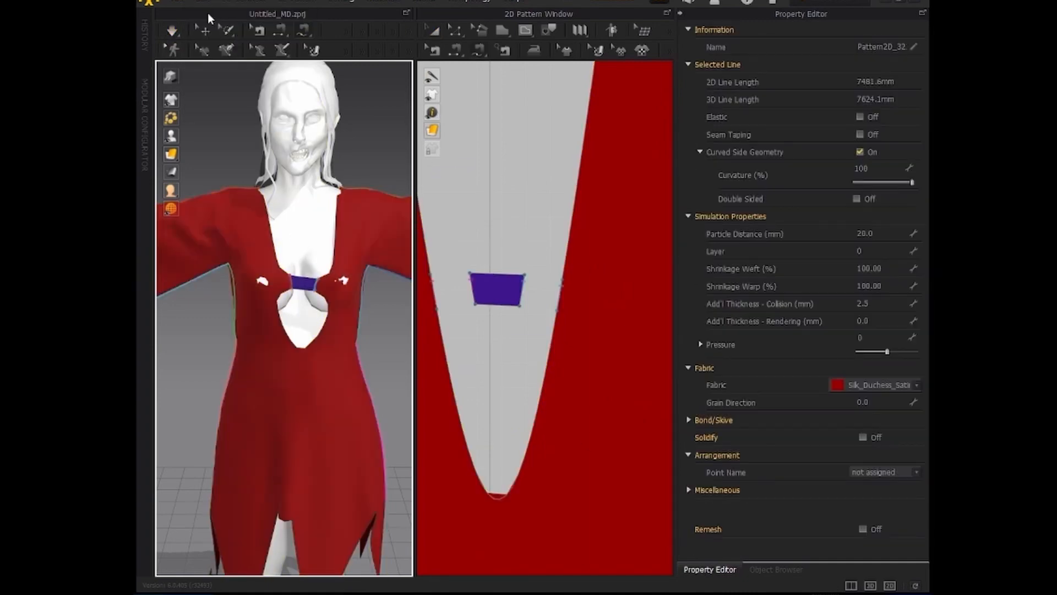
click(203, 1)
click(202, 11)
click(203, 2)
click(202, 10)
click(208, 2)
click(202, 13)
click(208, 2)
click(207, 11)
click(200, 1)
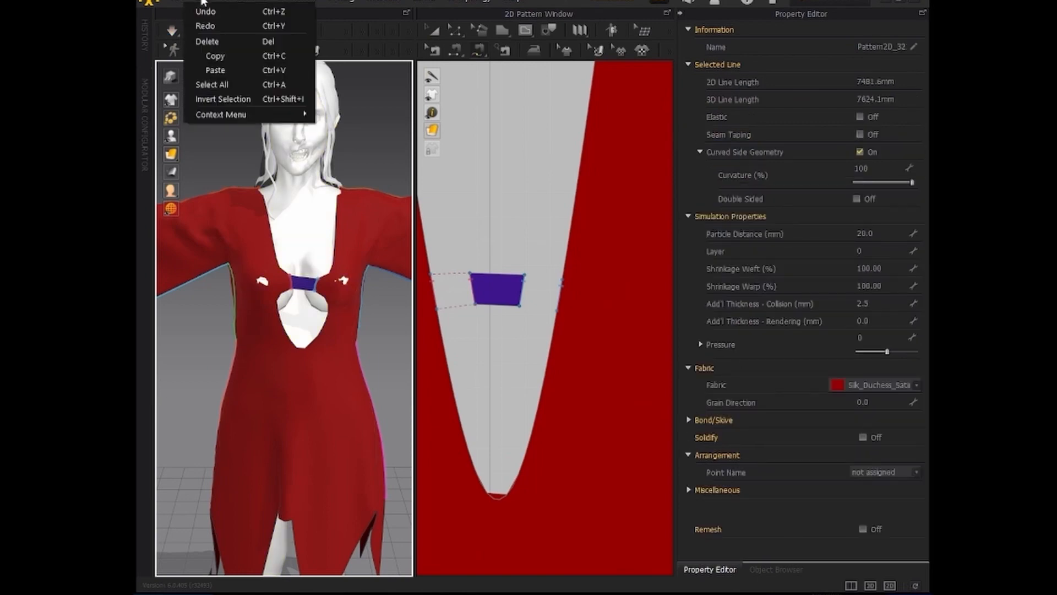
click(207, 10)
click(203, 1)
click(207, 8)
click(203, 2)
click(205, 16)
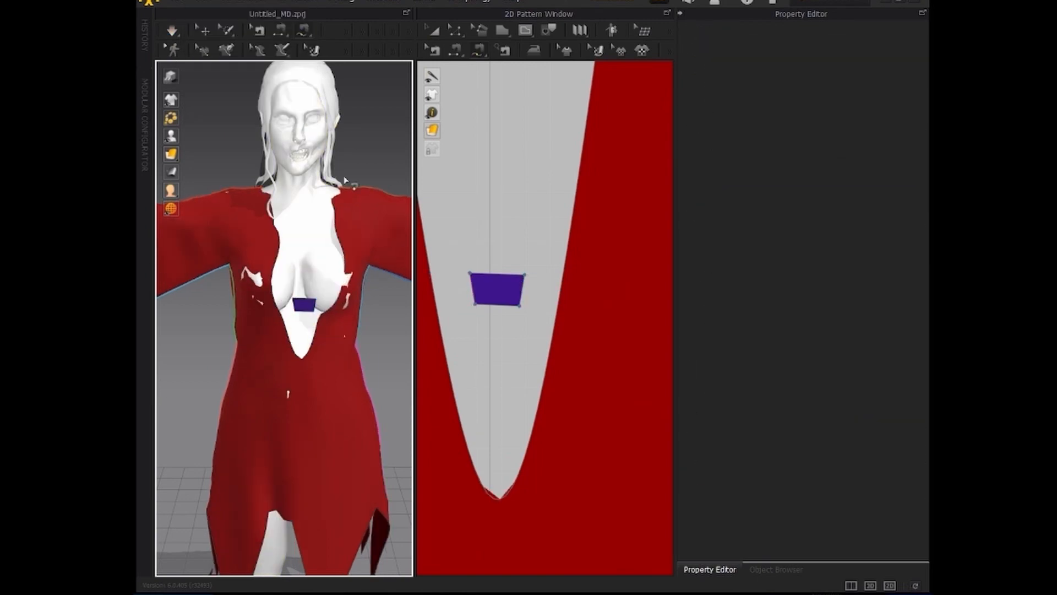
Step: Move the small trapezoid piece higher inside the neckline opening in the 2D pattern
click(434, 31)
click(499, 289)
drag(499, 289, 492, 256)
Step: Sew the raised piece's two slanted sides to short segments of the neckline edges at the same height with Free Sewing
click(480, 51)
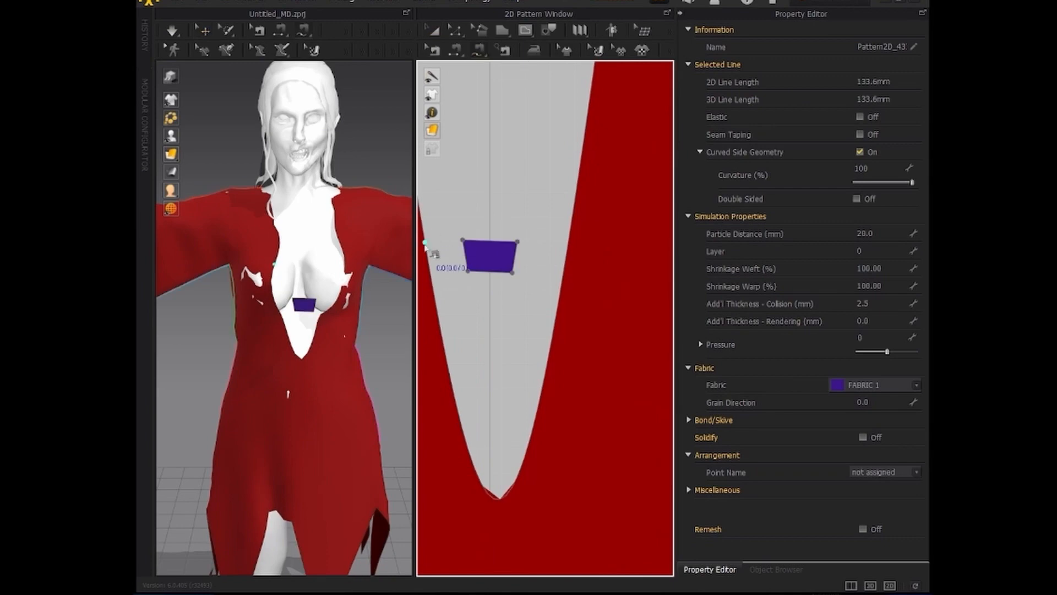
click(426, 249)
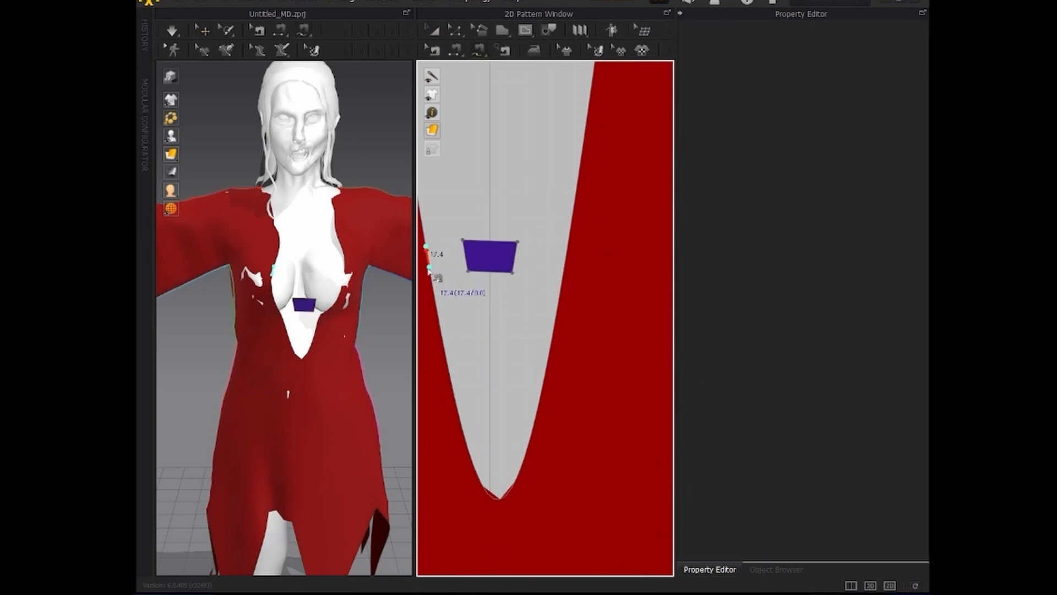
click(430, 271)
click(463, 241)
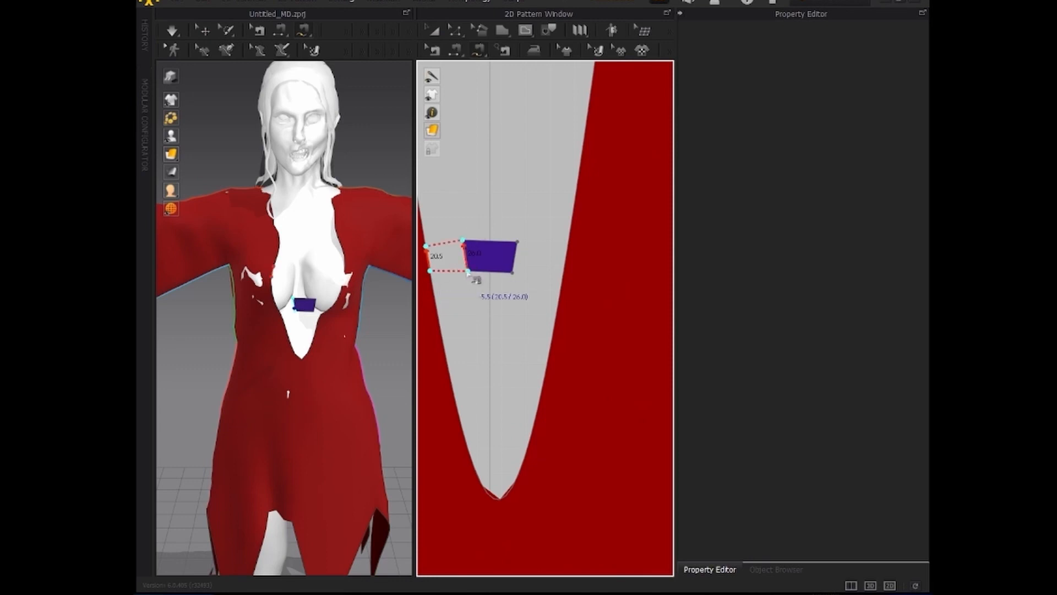
click(467, 271)
click(517, 243)
click(513, 272)
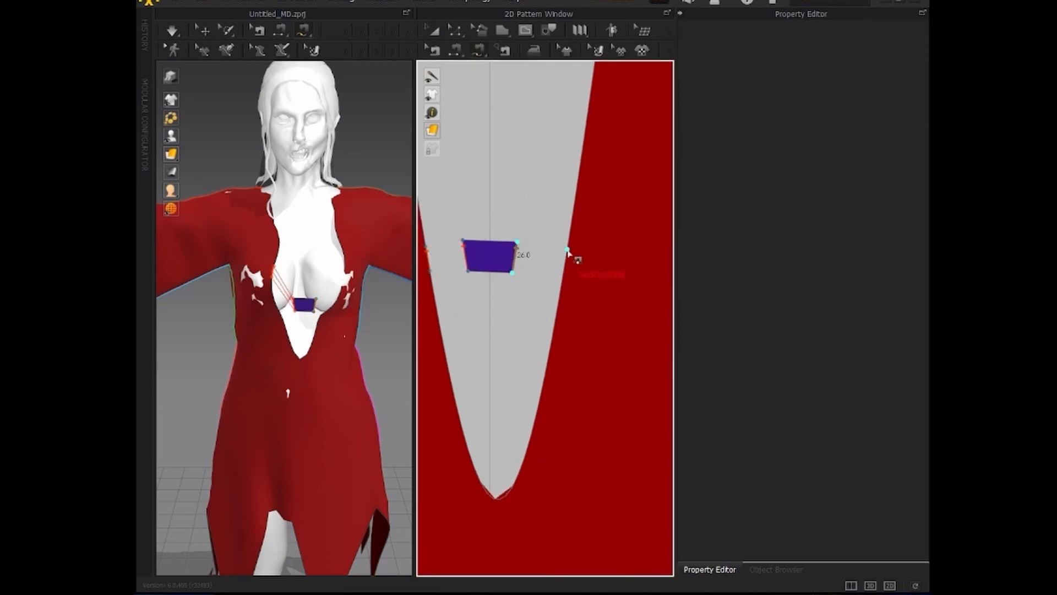
click(567, 247)
click(564, 277)
Step: Simulate the dress with the raised strap, tug the front at the chest, and stop simulating
click(178, 31)
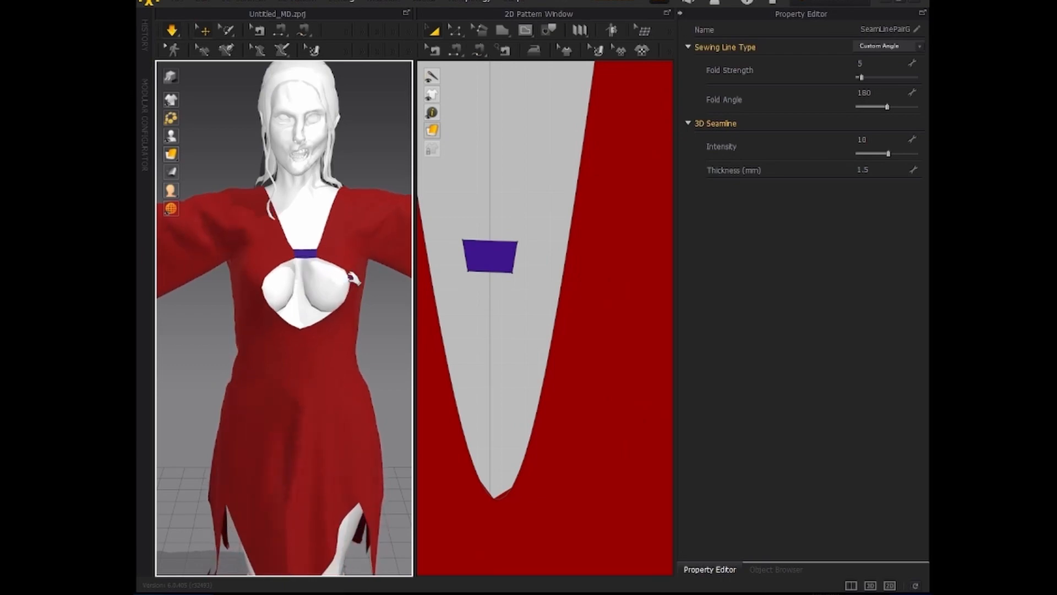
drag(354, 279, 333, 284)
right_drag(380, 319, 393, 359)
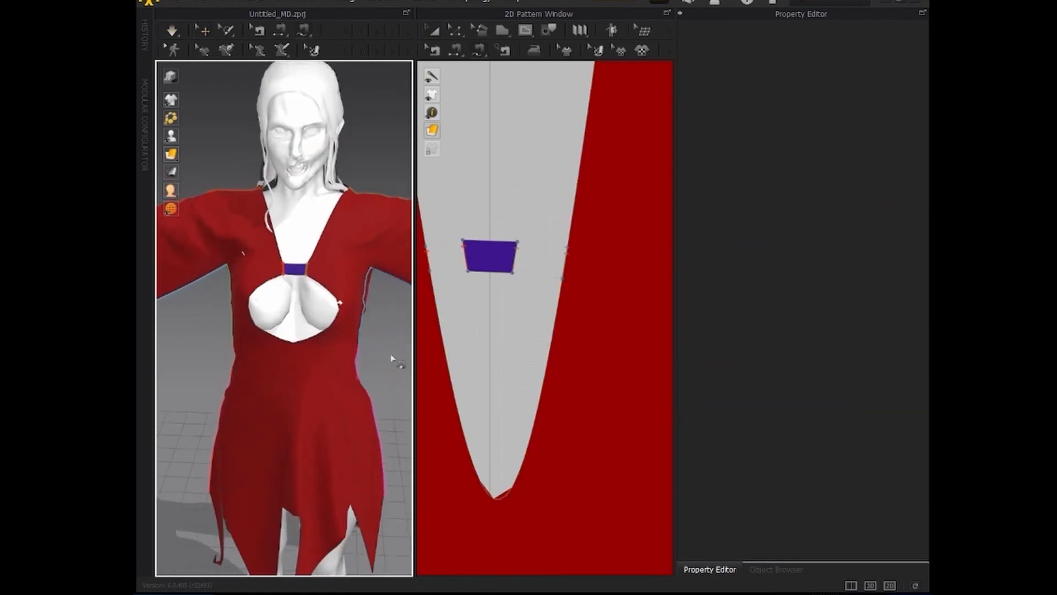
Step: Undo the simulation and the raised piece's seams to the neckline
key(a)
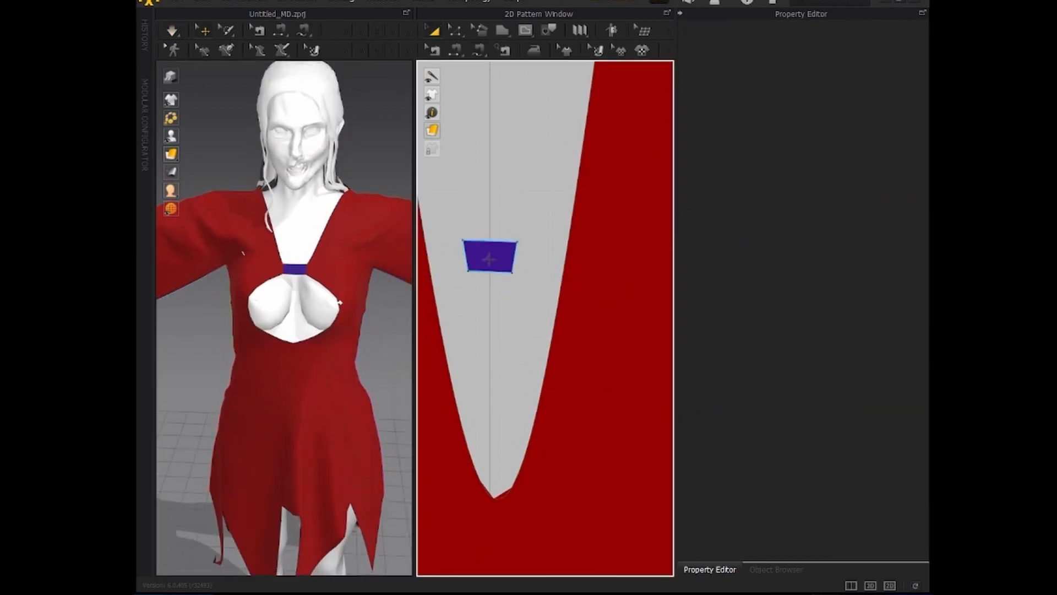
click(489, 257)
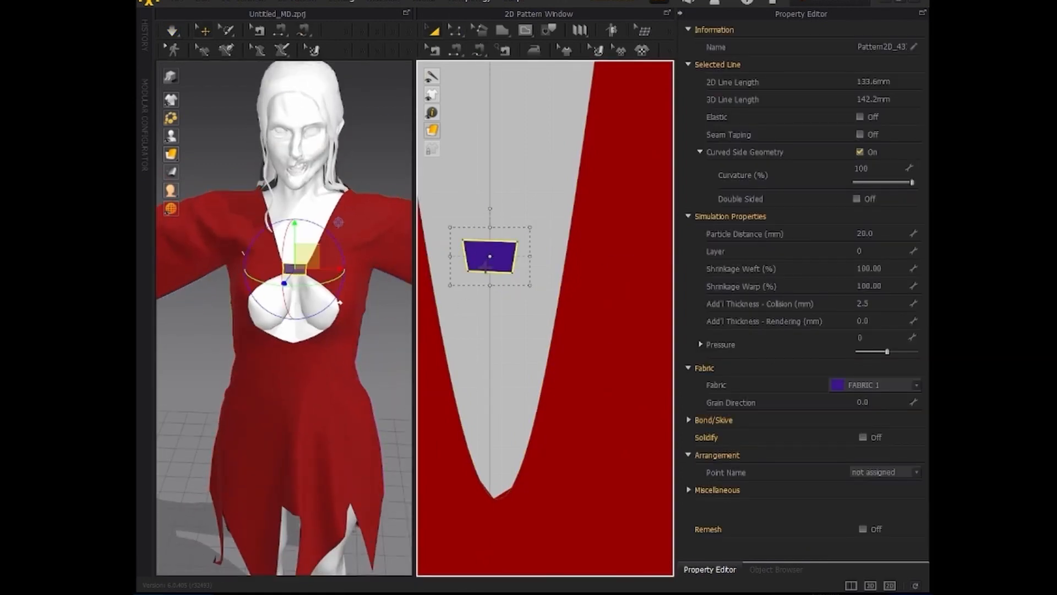
key(Escape)
key(ctrl+z)
key(ctrl+z)
key(ctrl+z)
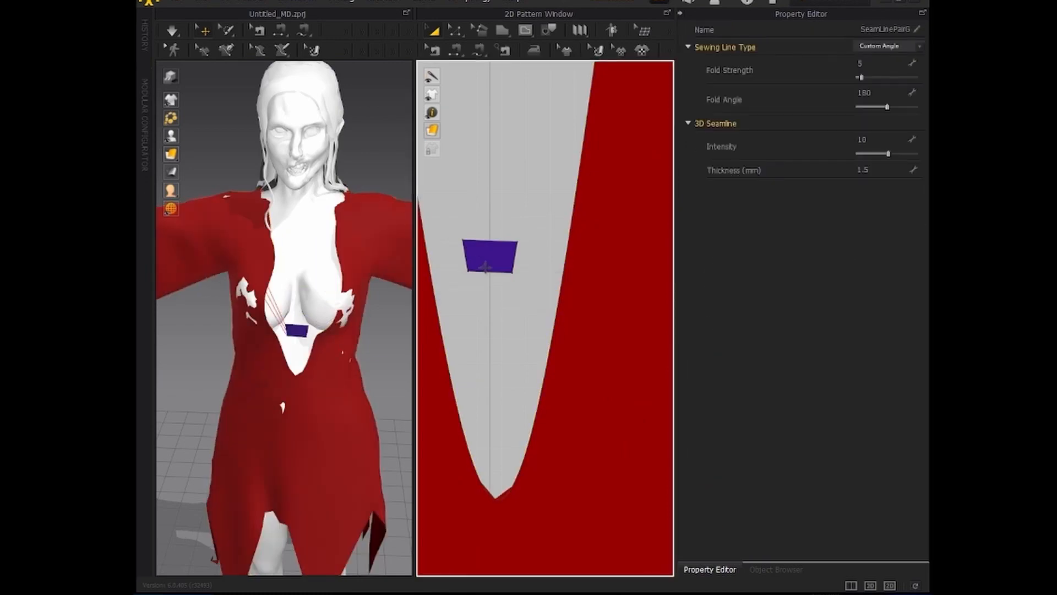
key(ctrl+z)
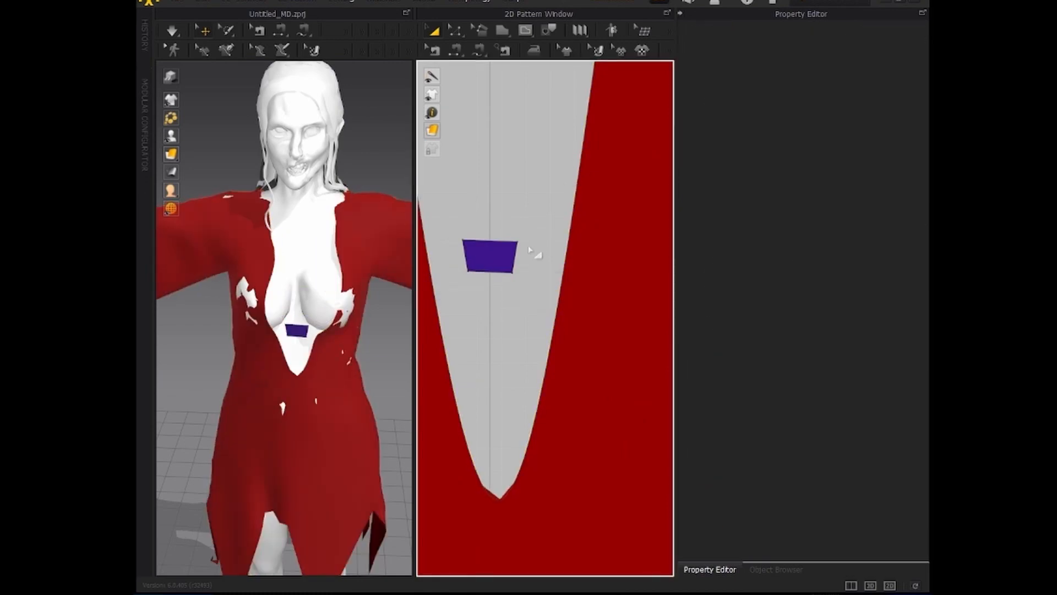
Step: Move the small piece slightly upward and reduce its height to make a thinner strap
click(489, 248)
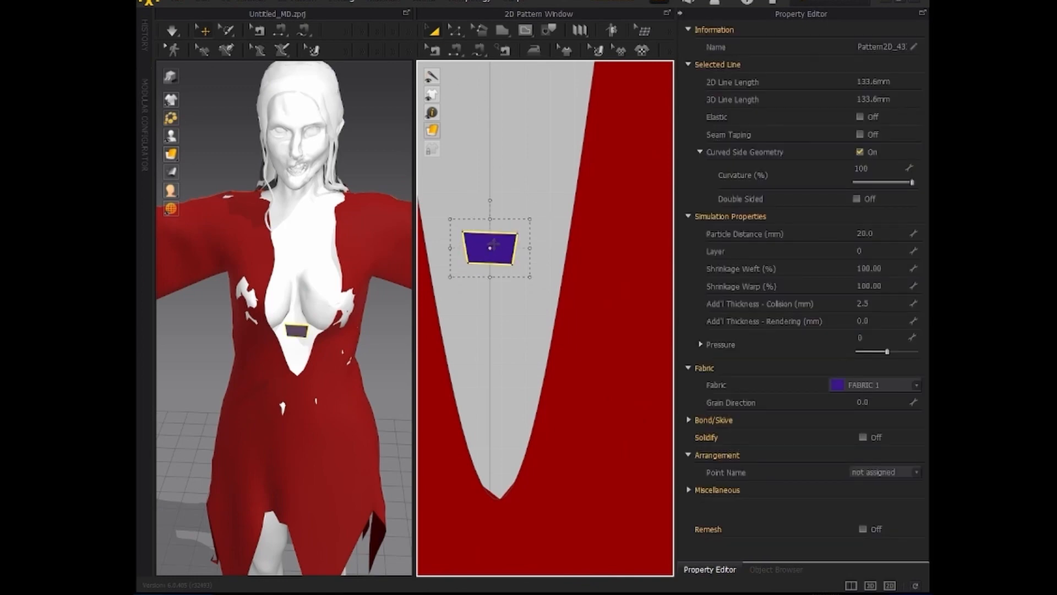
drag(490, 274, 490, 266)
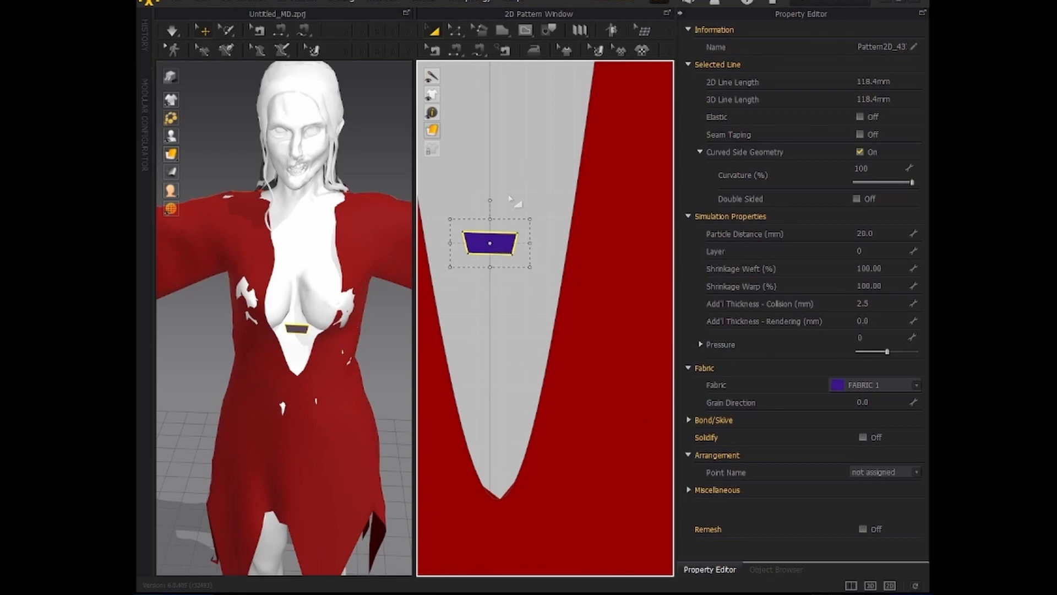
click(511, 200)
Step: Copy the thin strap, paste the duplicate above it in the neckline opening, and widen the copy on both sides
right_click(504, 248)
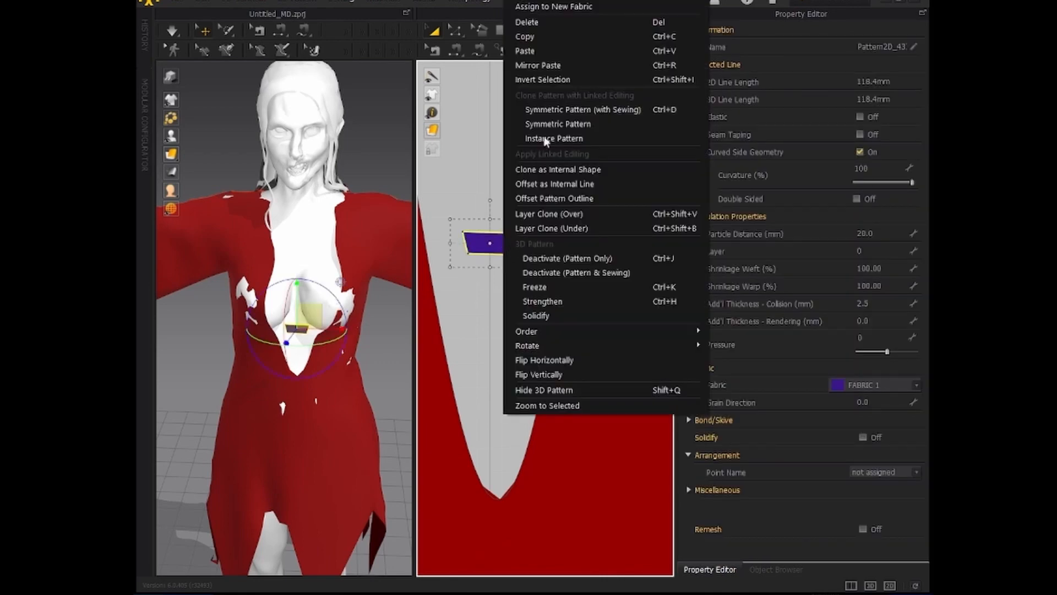
click(551, 37)
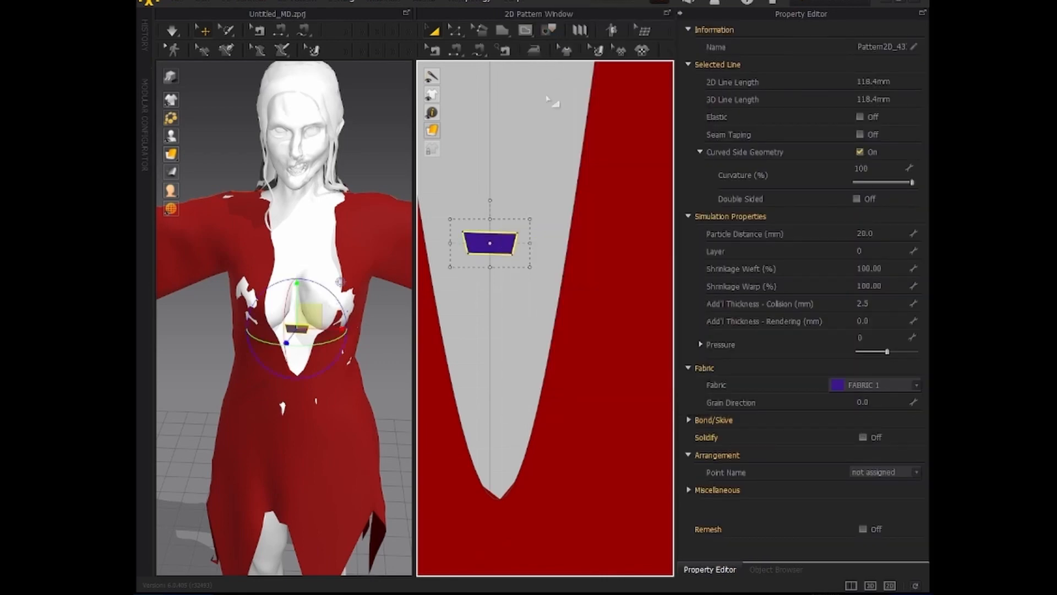
right_click(498, 241)
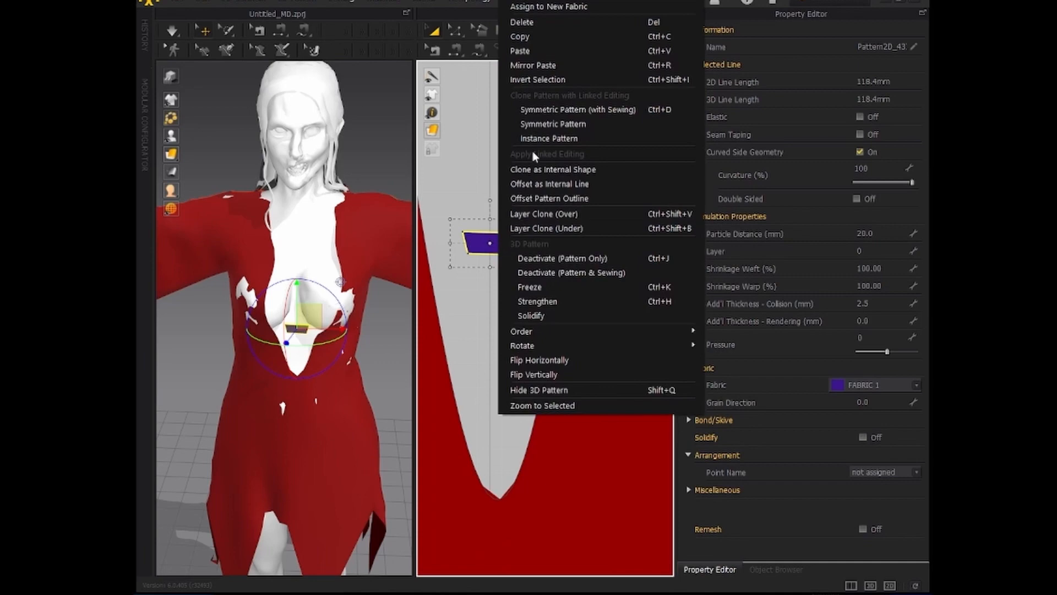
click(535, 45)
drag(448, 178, 439, 179)
drag(532, 179, 541, 180)
click(475, 222)
Step: Sew both ends of the upper strap to the neckline edges with Free Sewing and simulate the dress
middle_drag(477, 223, 514, 232)
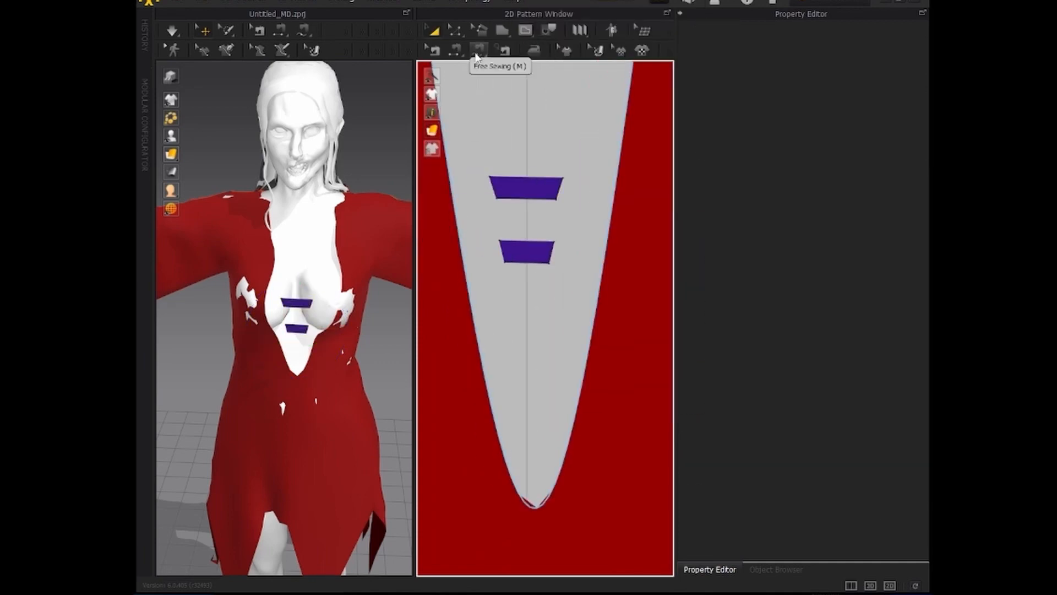
click(478, 50)
click(489, 177)
click(497, 199)
click(451, 181)
click(454, 203)
click(563, 178)
click(556, 200)
click(616, 181)
click(613, 203)
click(172, 30)
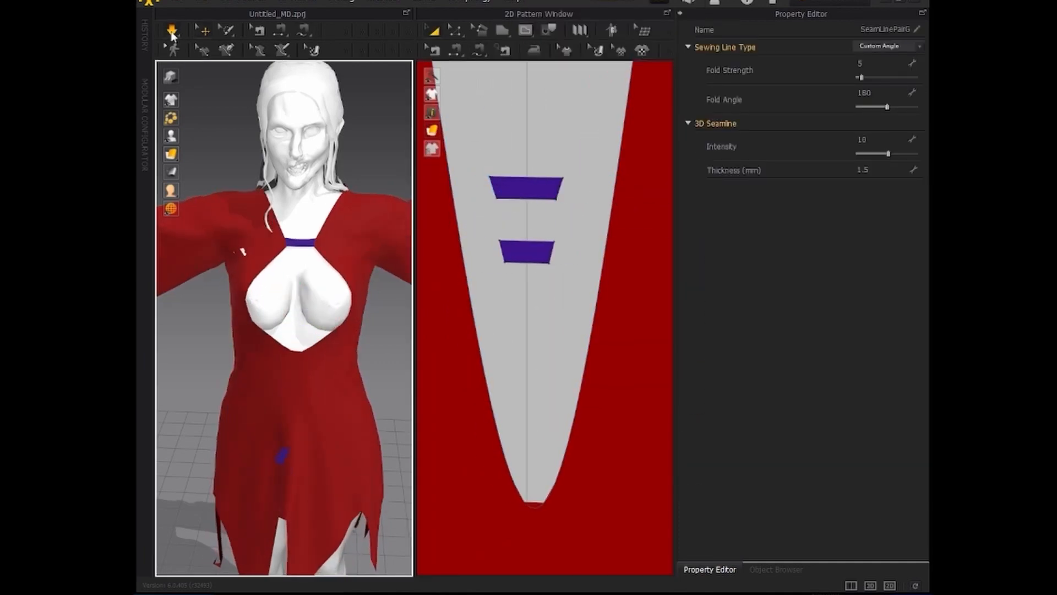
Step: Sew both ends of the lower strap to the neckline edges at its height with Free Sewing
click(478, 50)
click(465, 268)
click(500, 240)
click(505, 262)
click(554, 242)
click(550, 263)
click(606, 249)
click(602, 271)
Step: Simulate the dress with both straps, tug the front fabric over the chest, and stop simulating
click(173, 31)
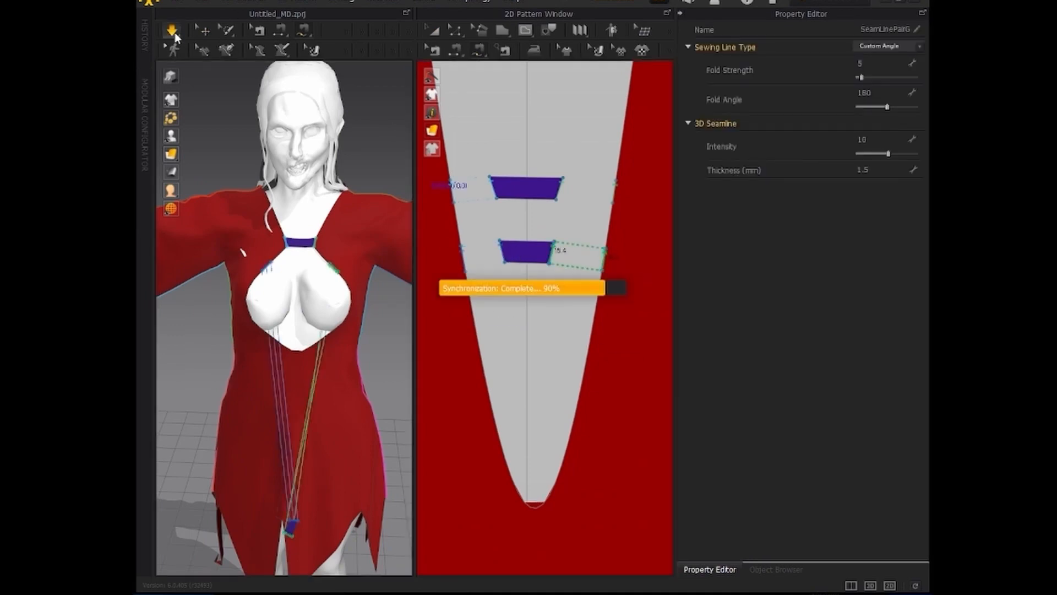
click(258, 289)
drag(251, 302, 305, 326)
click(328, 309)
click(173, 33)
Step: Undo the last simulation and the sewing between the lower strap and the neckline edges
click(478, 51)
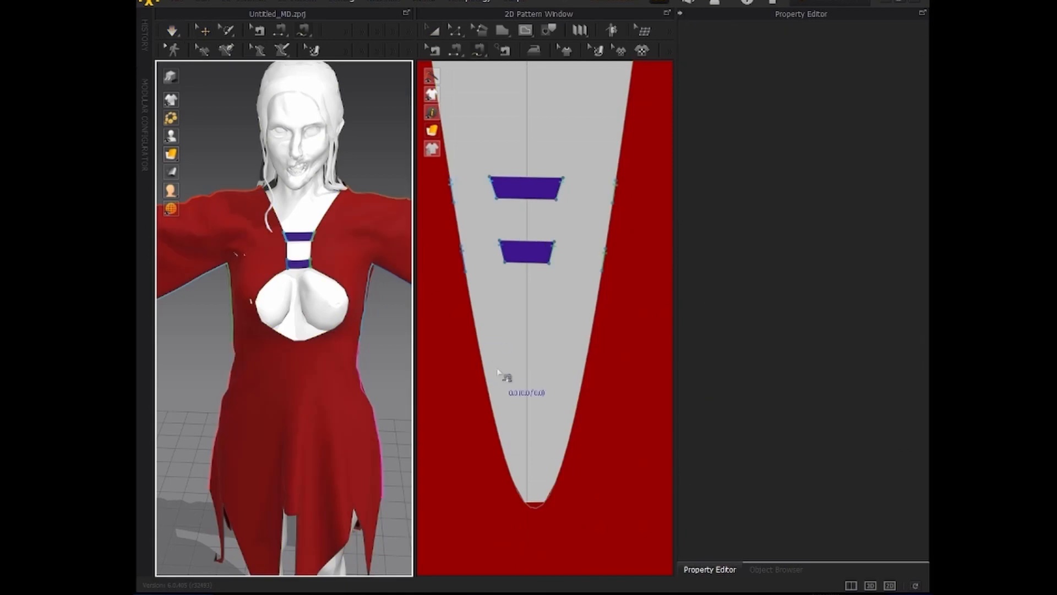
click(201, 1)
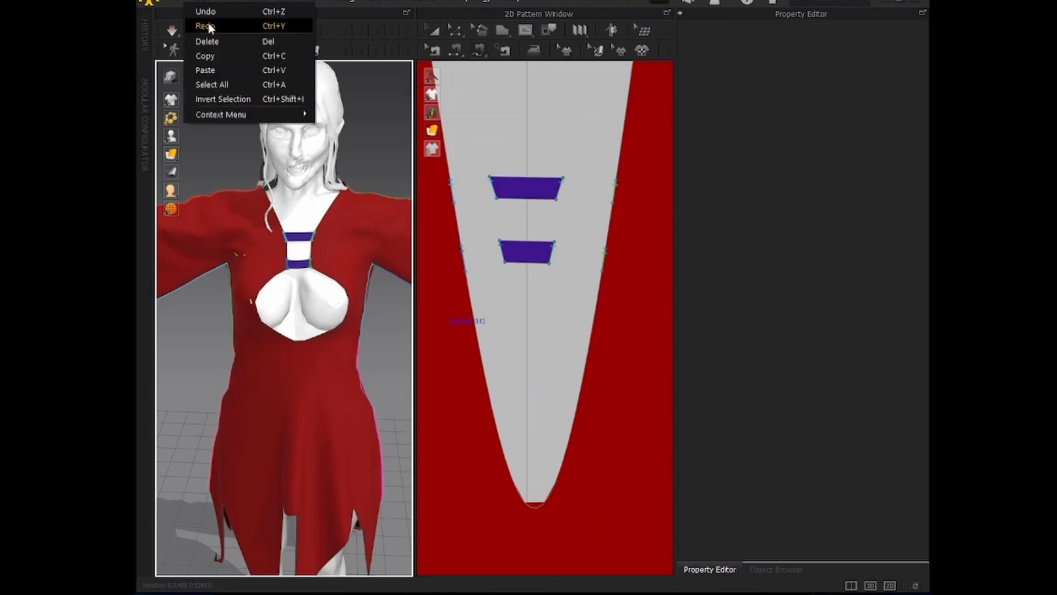
click(207, 12)
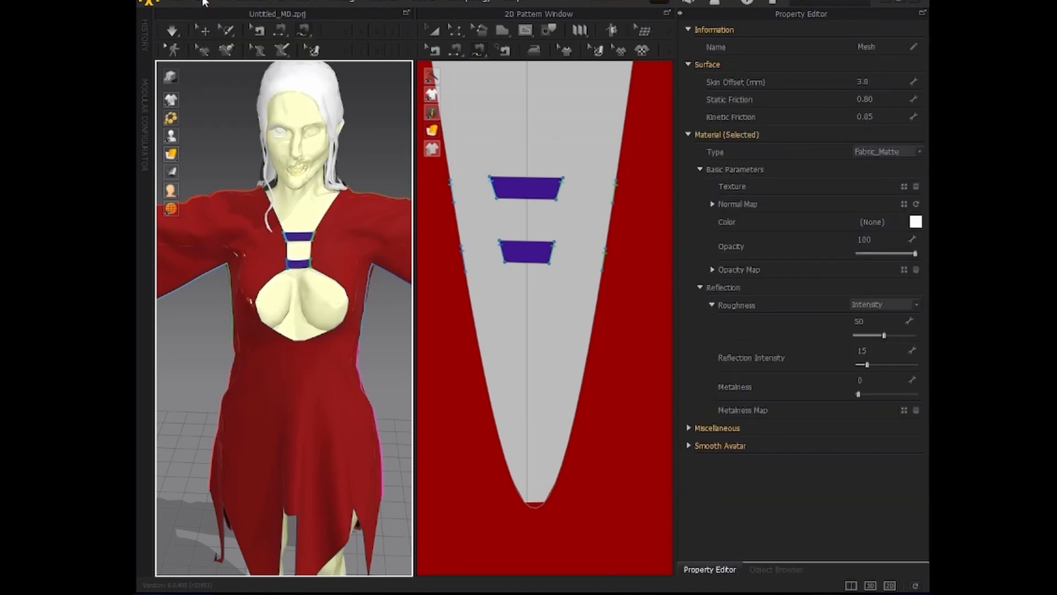
click(202, 2)
click(207, 12)
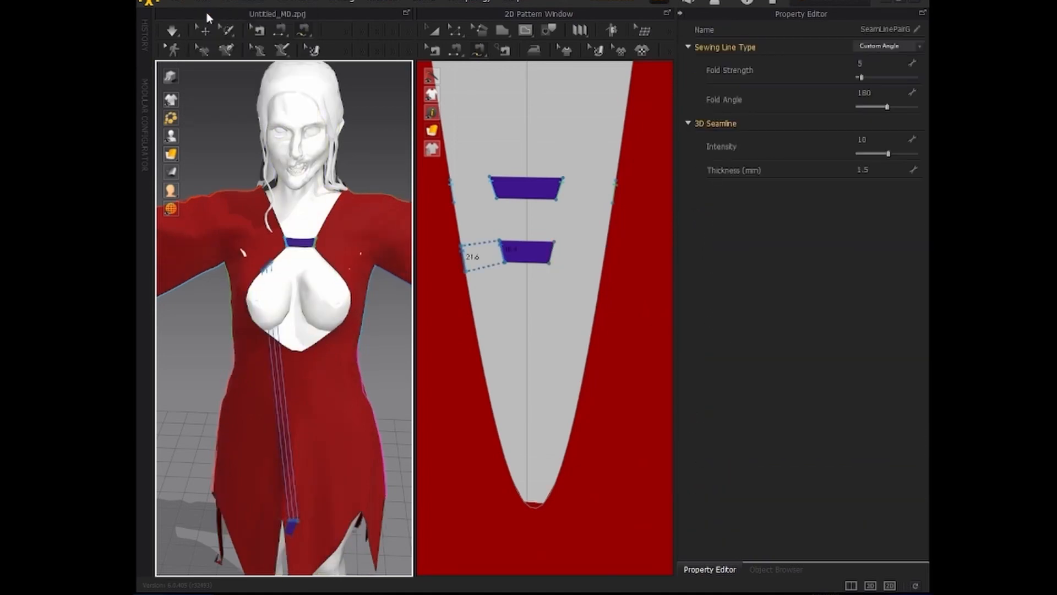
Step: Sew both ends of the lower strap to slightly higher segments of the neckline edges with Free Sewing
click(459, 231)
click(462, 250)
click(500, 241)
click(504, 263)
click(554, 242)
click(549, 264)
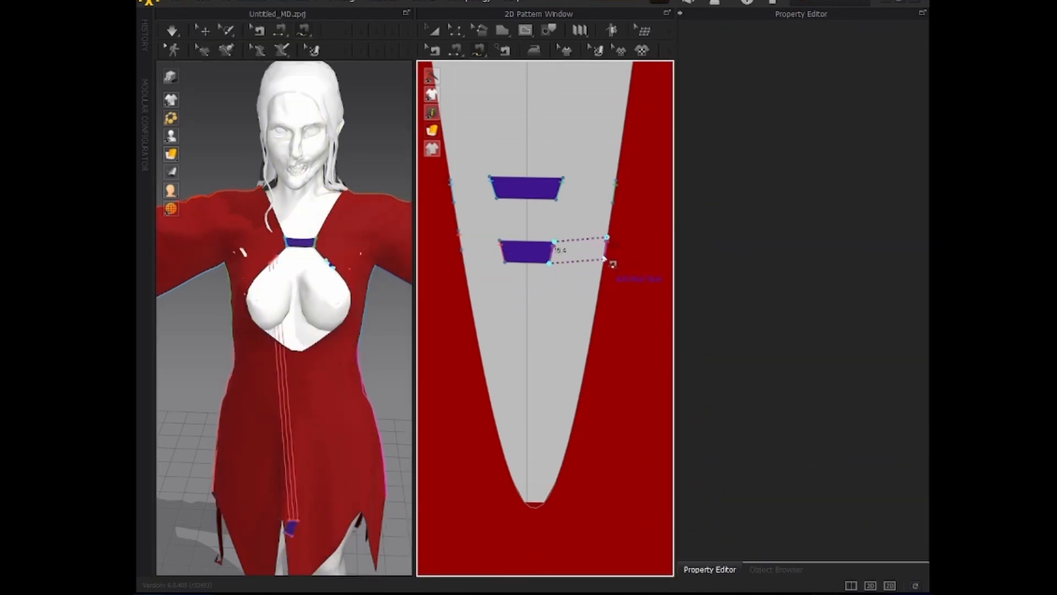
click(605, 258)
Step: Simulate the dress with the re-sewn lower strap, tug the front fabric over the chest, and stop simulating
key(space)
click(272, 286)
mouse_move(260, 278)
mouse_down()
mouse_move(290, 316)
mouse_move(249, 288)
mouse_up()
click(283, 310)
key(space)
scroll(529, 367, down, 3)
scroll(281, 316, up, 1)
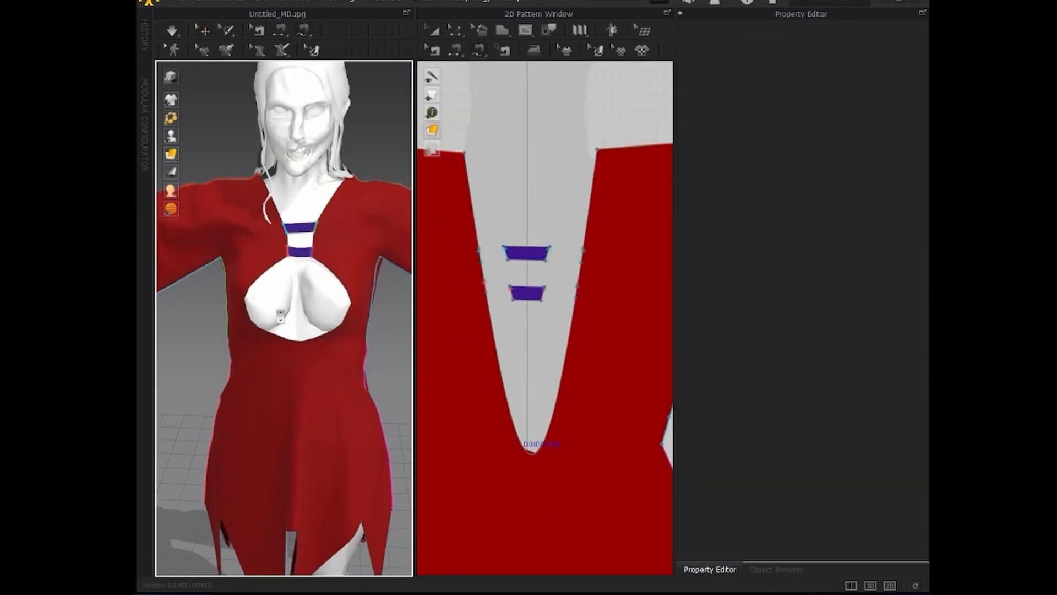
scroll(319, 326, down, 2)
Step: Raise the bottom of the neckline curve to a 2D line length of about 750 mm and simulate the dress briefly
click(465, 36)
click(479, 72)
drag(542, 443, 533, 414)
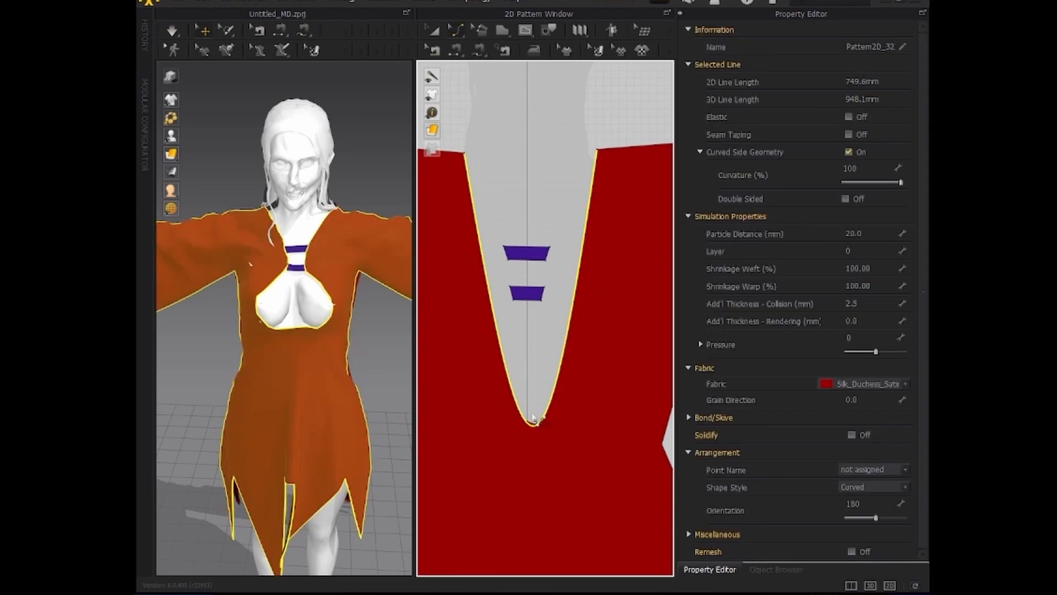
click(176, 38)
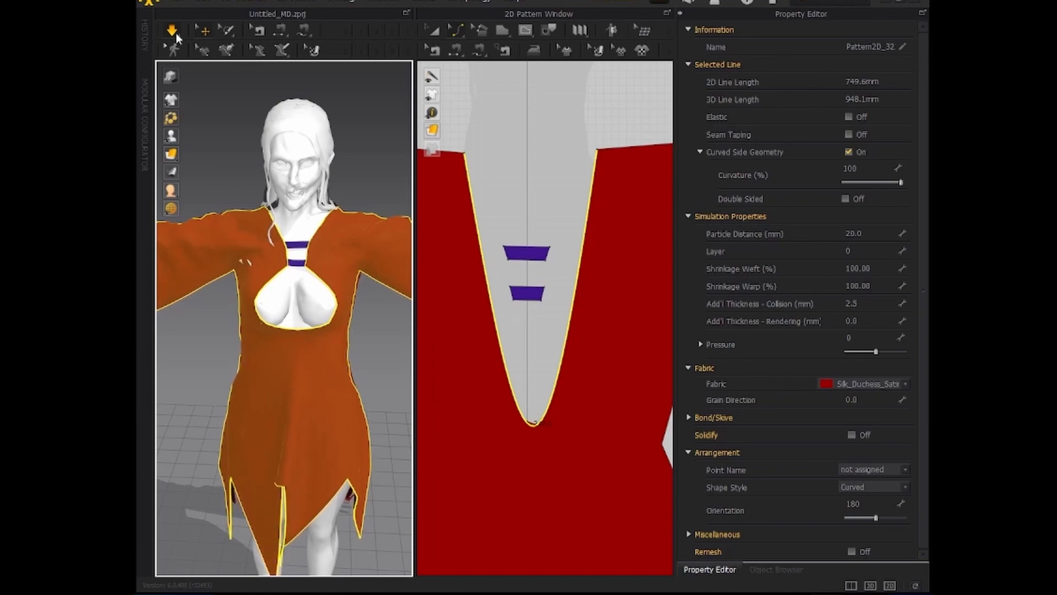
click(176, 34)
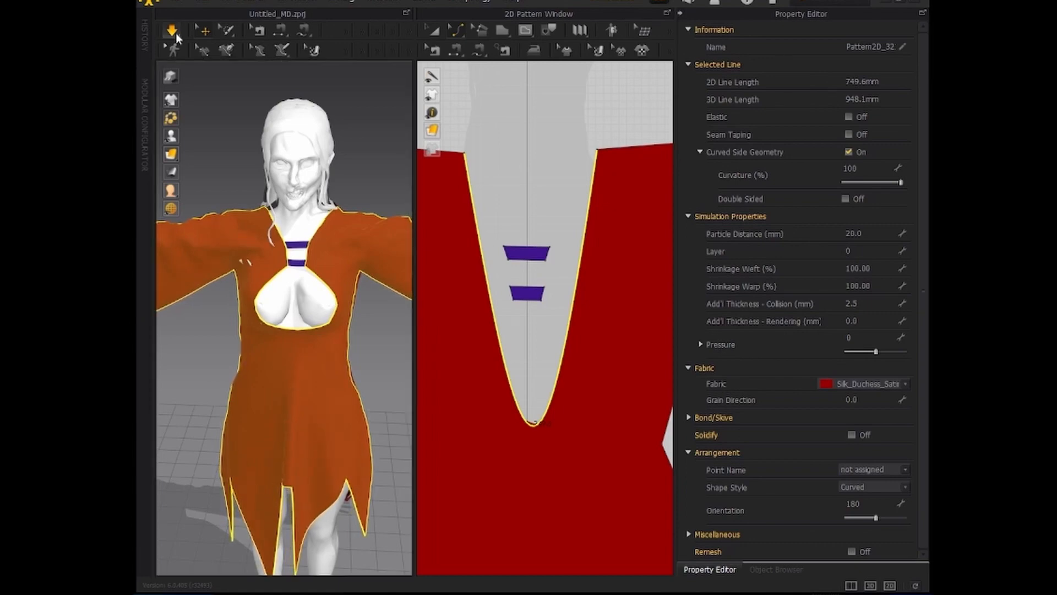
Step: Narrow the lower strap by moving its side edges inward and start simulating
click(535, 215)
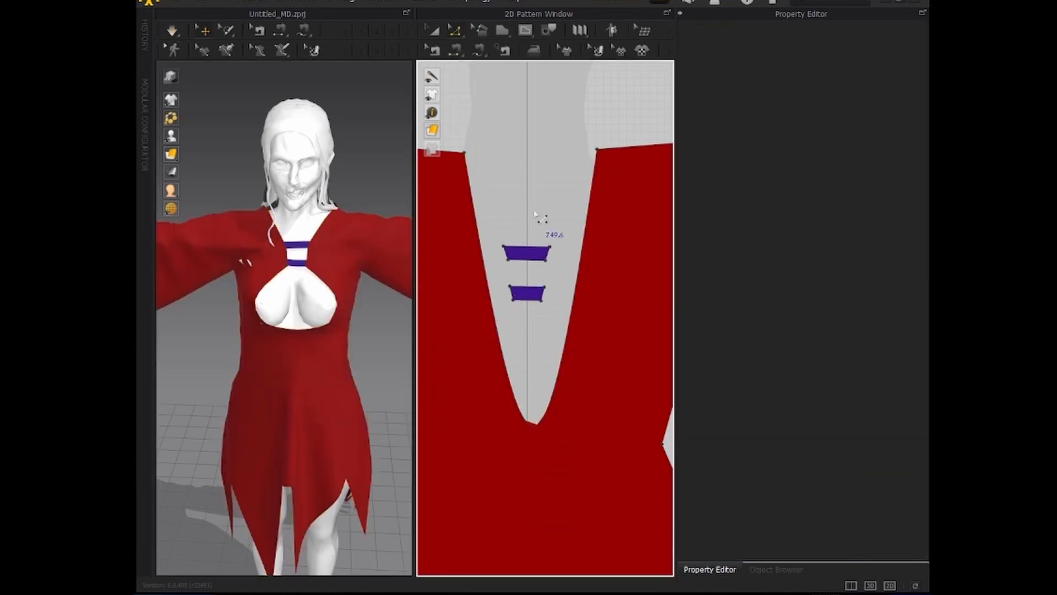
click(513, 297)
key(space)
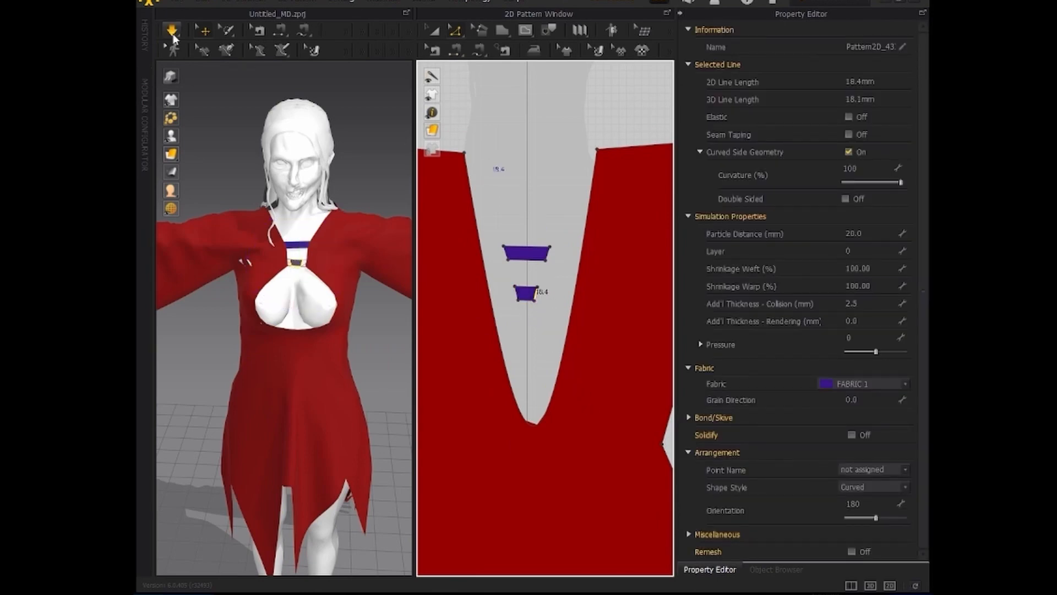
Step: Pull the dress fabric on both sides of the neckline opening inward over the chest during the simulation
click(273, 303)
click(338, 301)
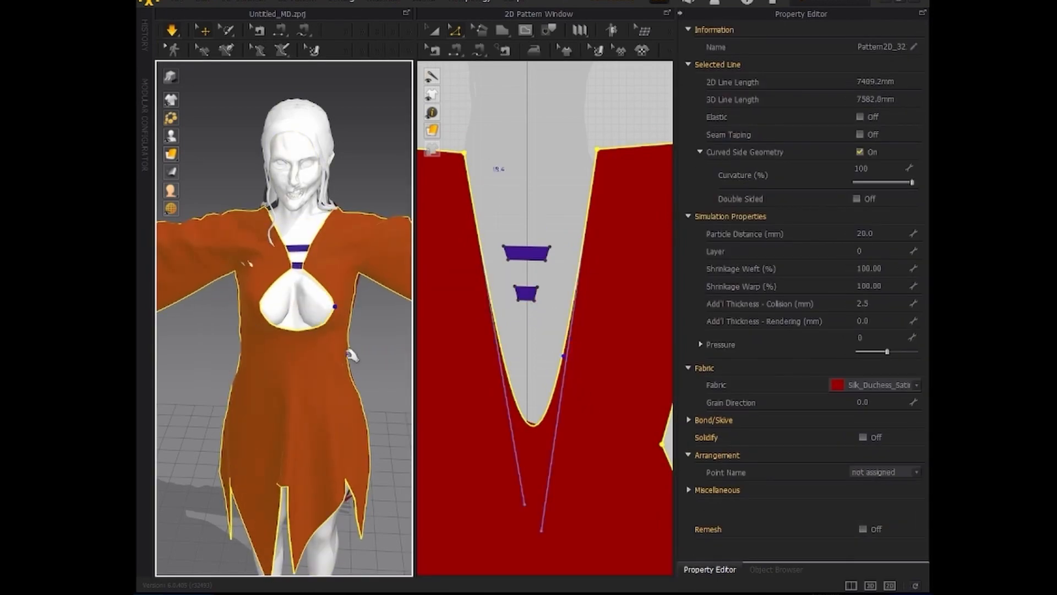
drag(337, 301, 279, 339)
drag(217, 344, 220, 344)
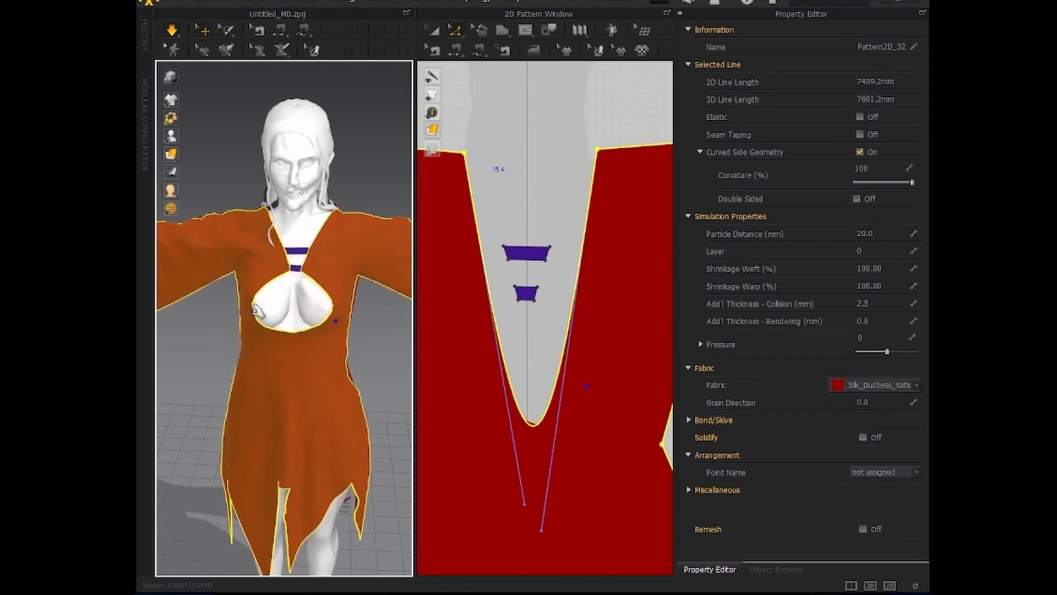
click(269, 314)
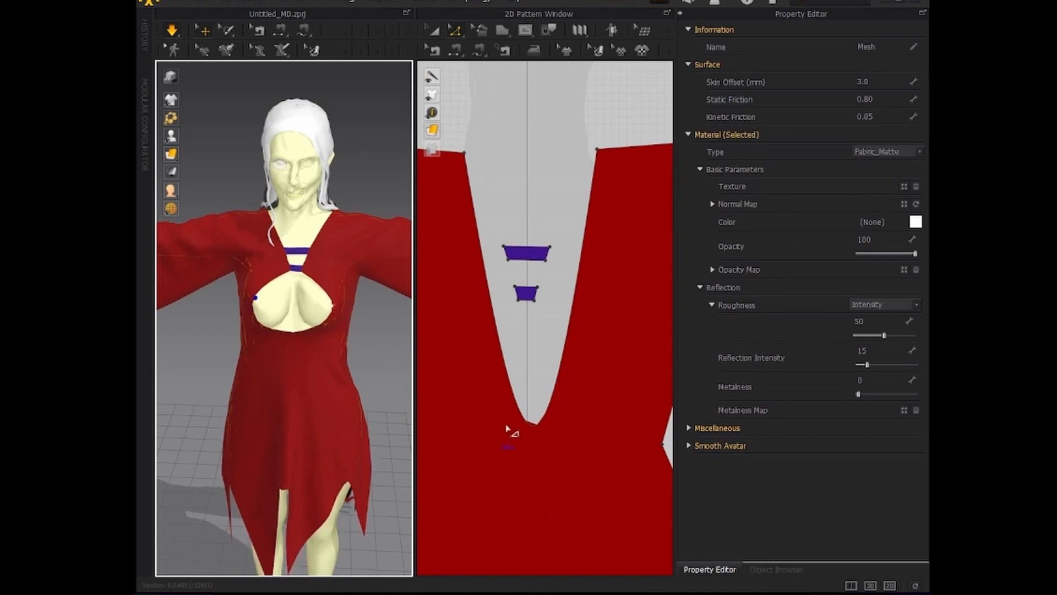
Step: Raise the bottom of the neckline curve further, to a 2D line length of about 692 mm
click(459, 33)
click(482, 100)
drag(534, 424, 535, 401)
drag(503, 342, 500, 340)
drag(532, 402, 530, 406)
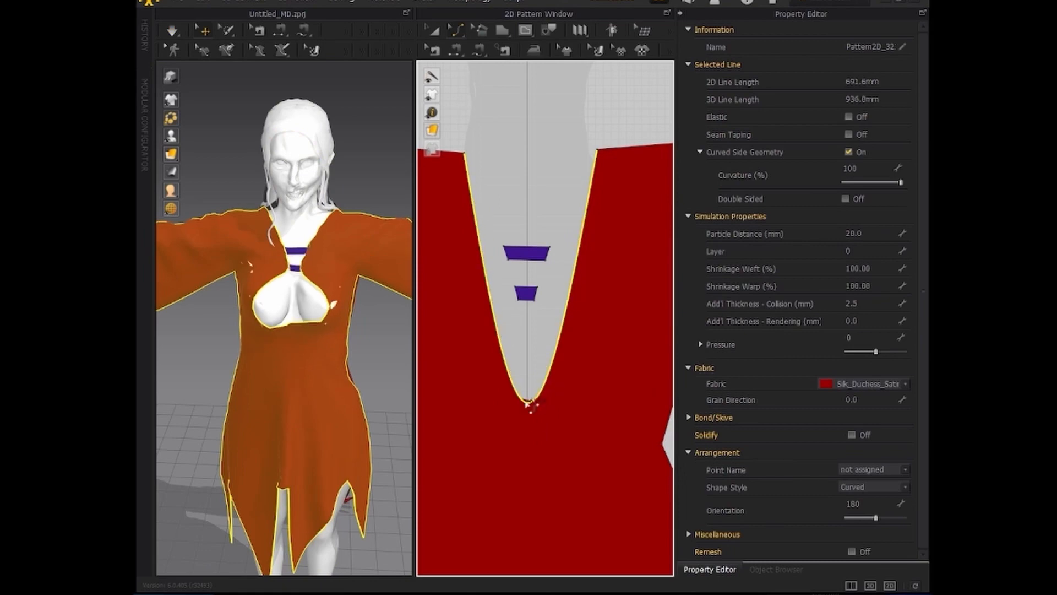
Step: Move the neckline's upper right corner point slightly inward and start simulating the dress
click(458, 32)
click(470, 63)
drag(597, 149, 590, 149)
click(173, 32)
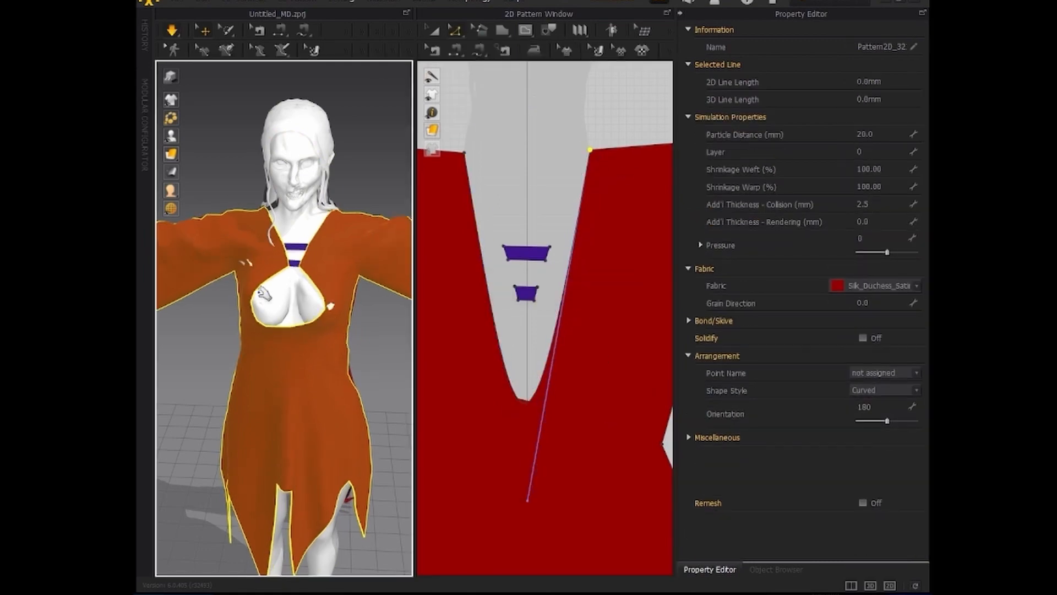
Step: Tug the fabric at the edge of the chest opening toward the middle and end the simulation
click(264, 293)
drag(255, 291, 312, 328)
click(268, 315)
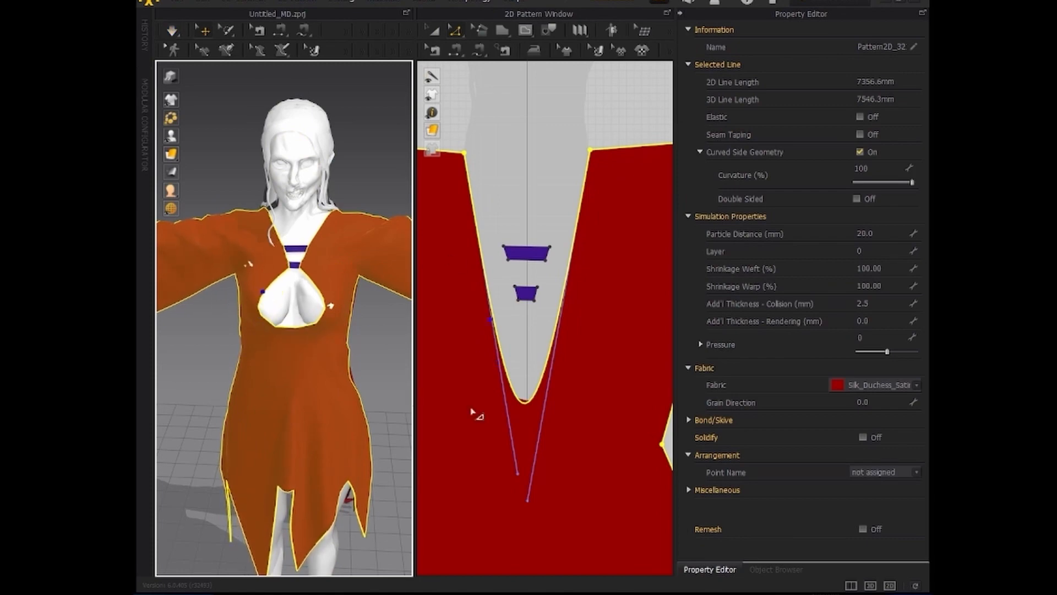
click(398, 356)
Step: Switch to Animation mode and record the dress simulation over the avatar's motion
right_drag(399, 356, 364, 395)
scroll(369, 379, up, 2)
scroll(370, 379, down, 4)
click(860, 4)
click(845, 42)
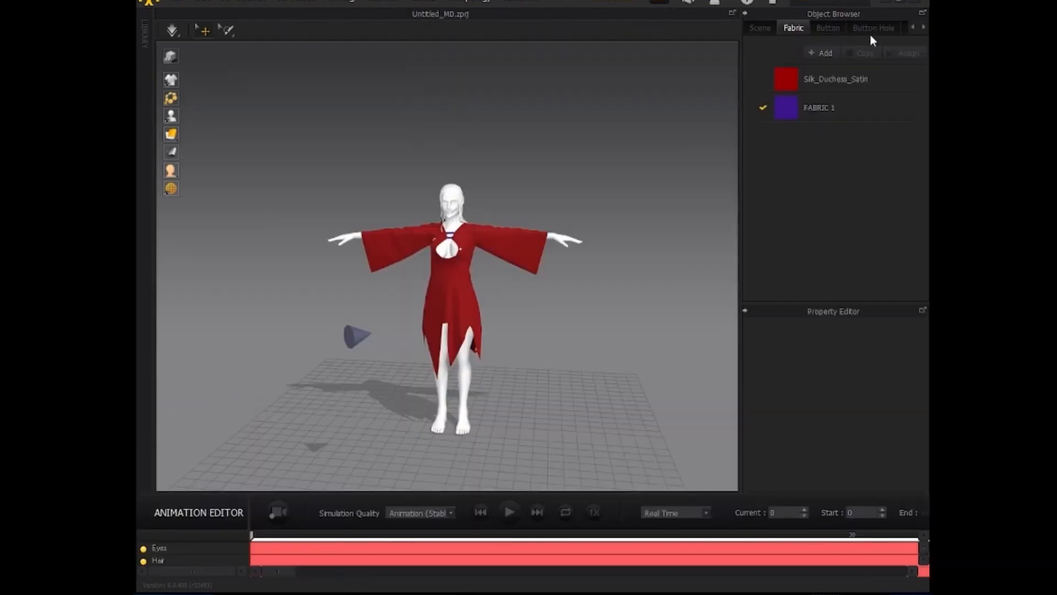
click(279, 513)
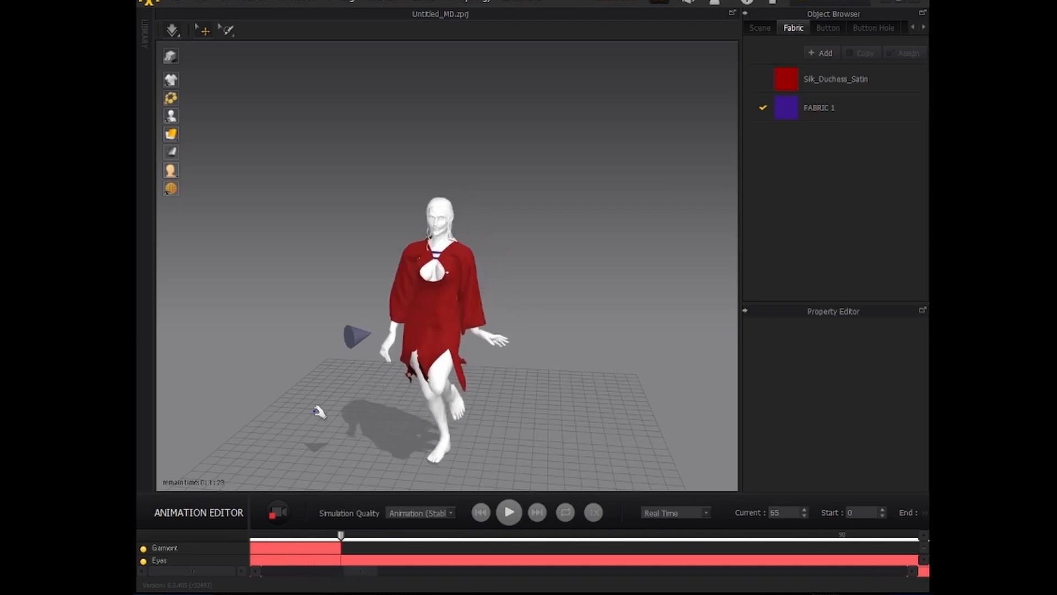
scroll(320, 413, down, 5)
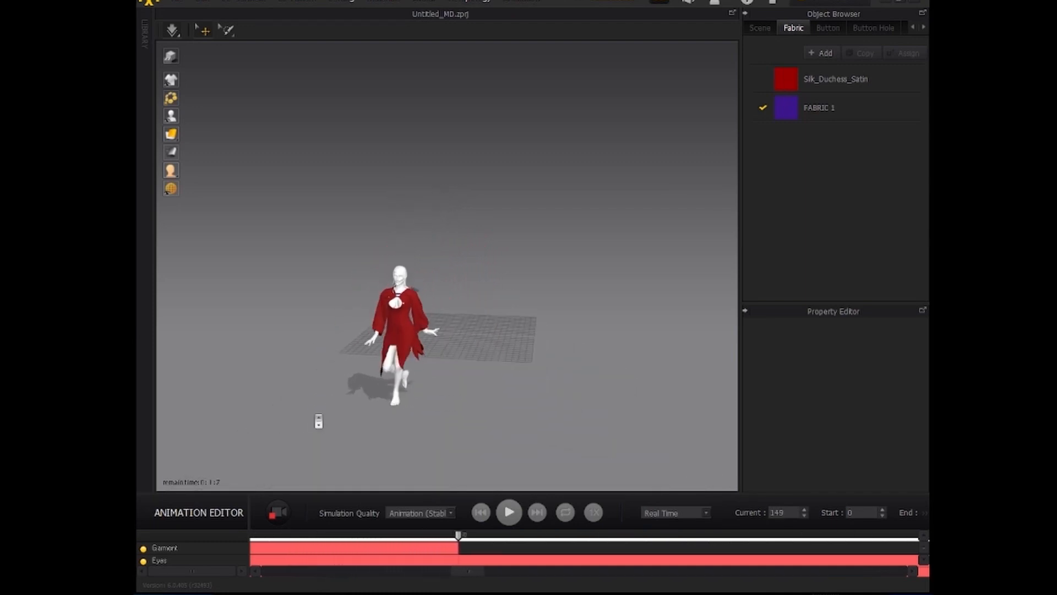